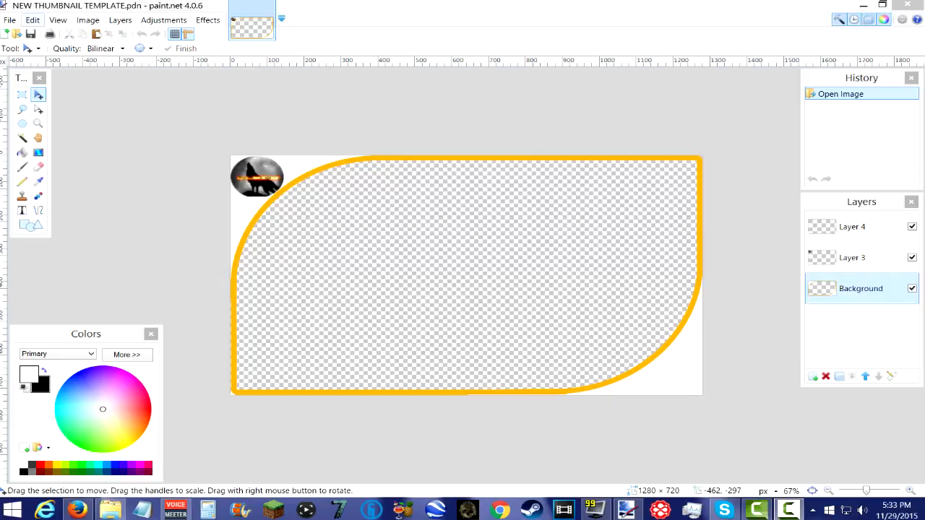
# Step: Create a new blank image 1280 pixels wide and 720 pixels high
pyautogui.click(9, 20)
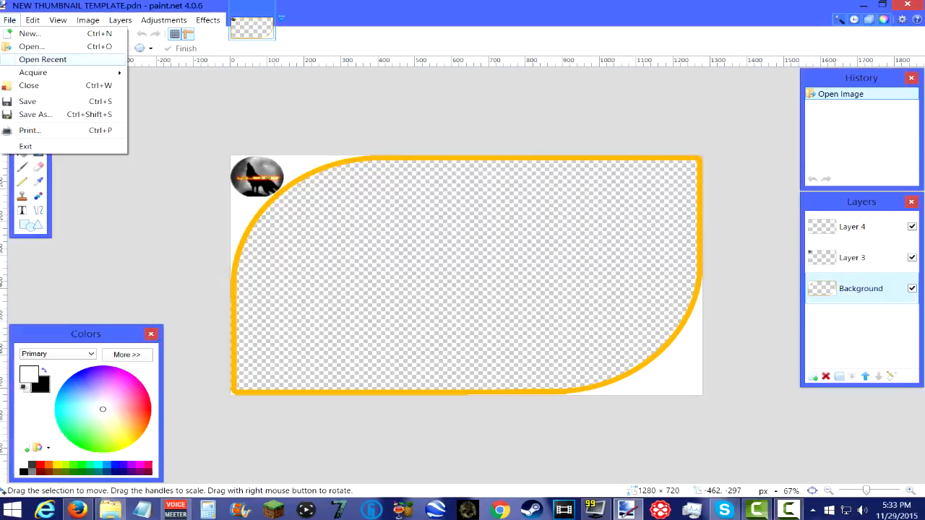
pyautogui.click(30, 33)
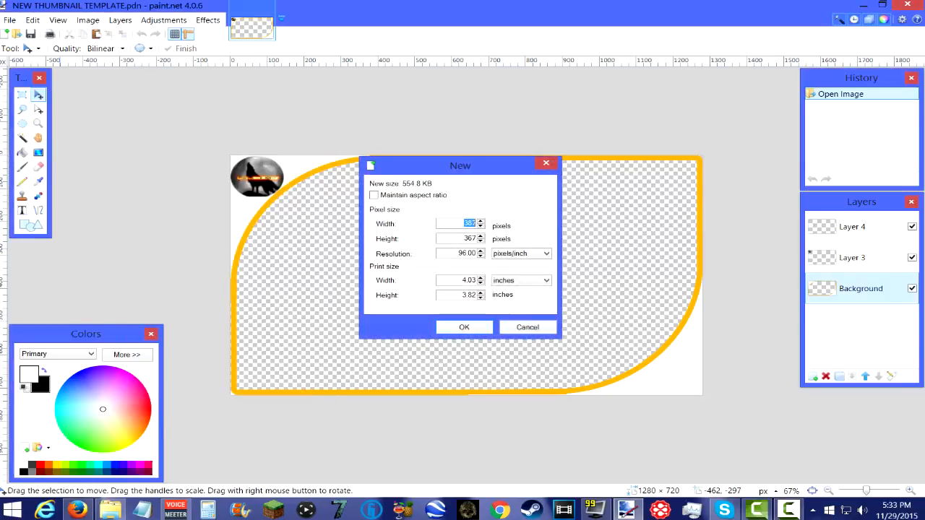
pyautogui.write('1280')
pyautogui.write('720')
pyautogui.press('Return')
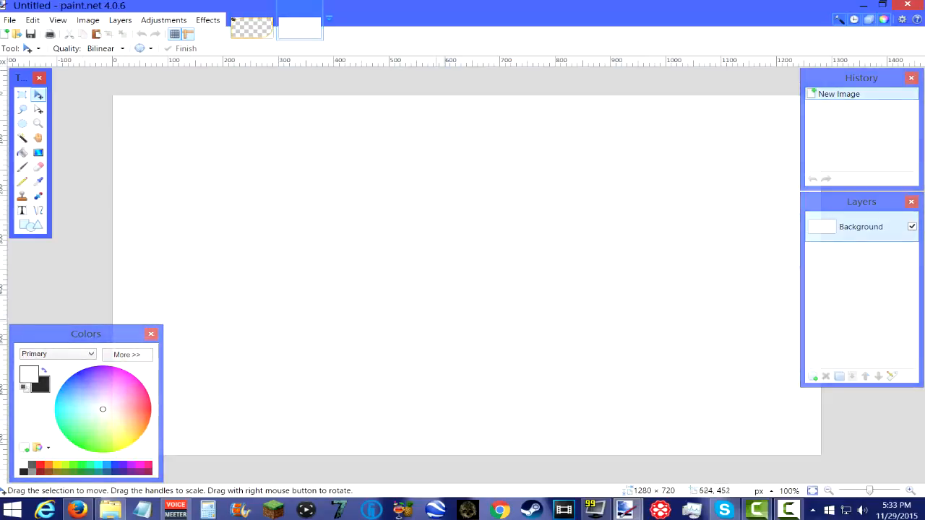
# Step: Select the entire white background and erase it to transparency
pyautogui.hotkey('ctrl', 'a')
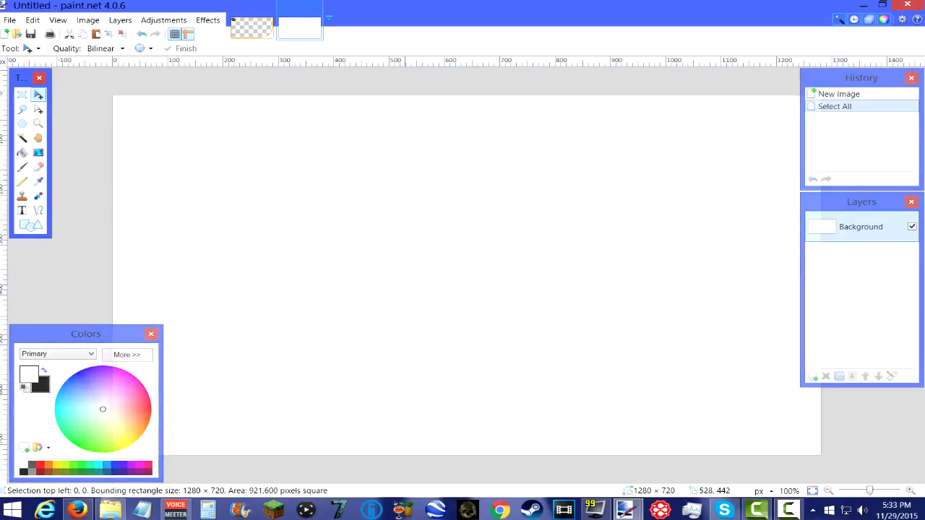
pyautogui.press('Delete')
pyautogui.hotkey('ctrl', 'z')
pyautogui.hotkey('ctrl', 'y')
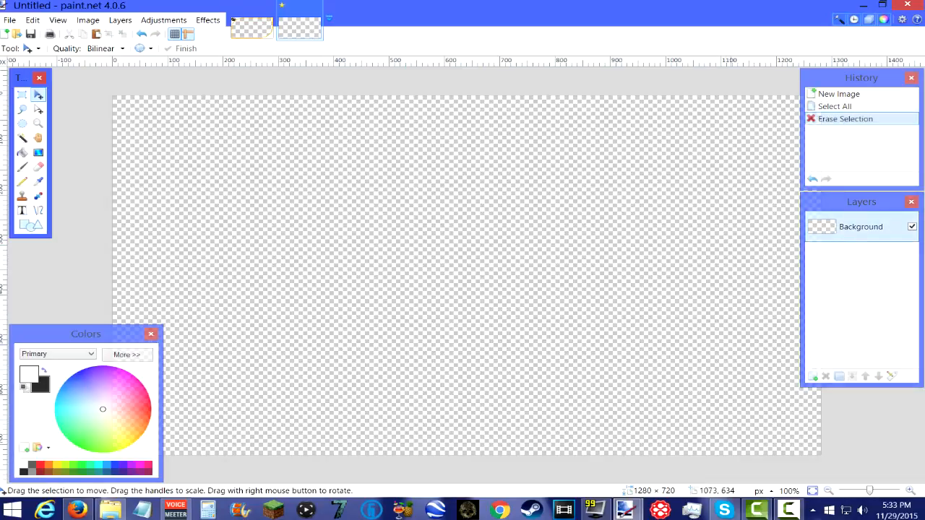
# Step: Set up the Shapes tool to draw a rounded rectangle with a brush width of 20
pyautogui.hotkey('ctrl', '-')
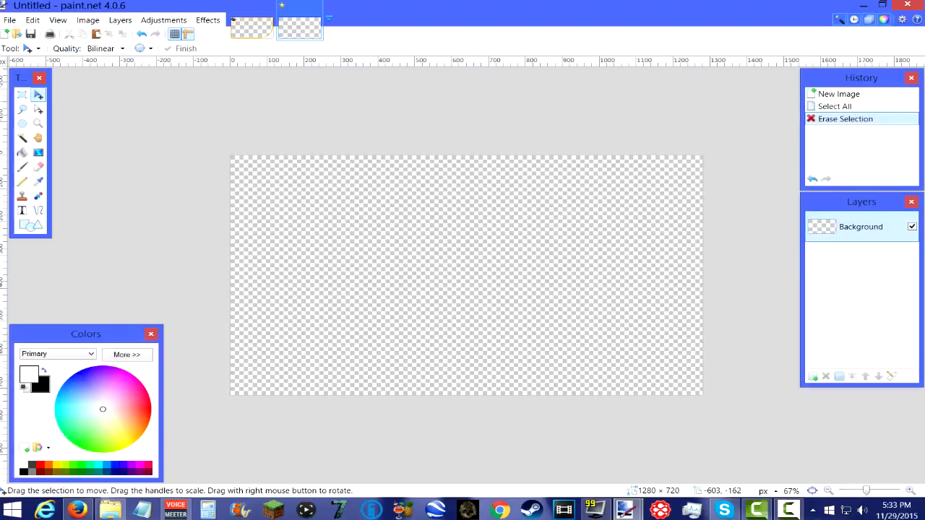
pyautogui.click(30, 227)
pyautogui.click(77, 49)
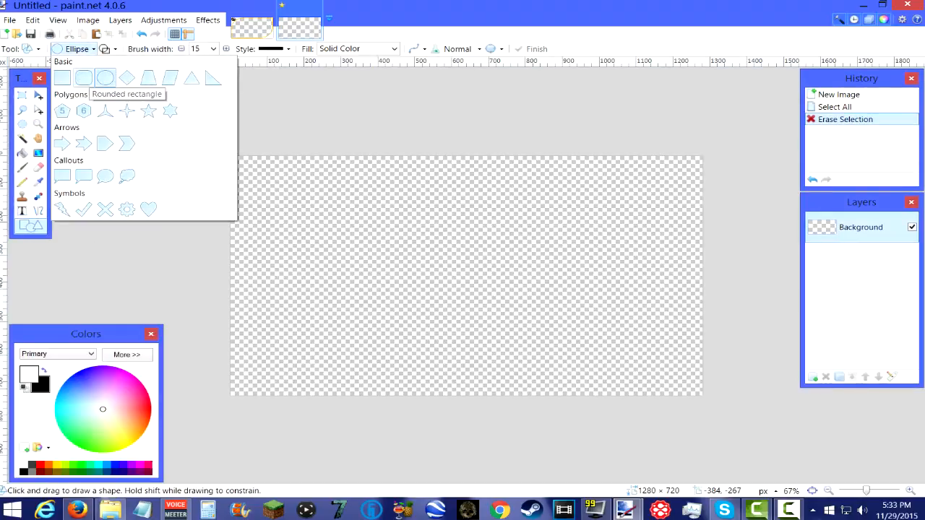
pyautogui.click(83, 78)
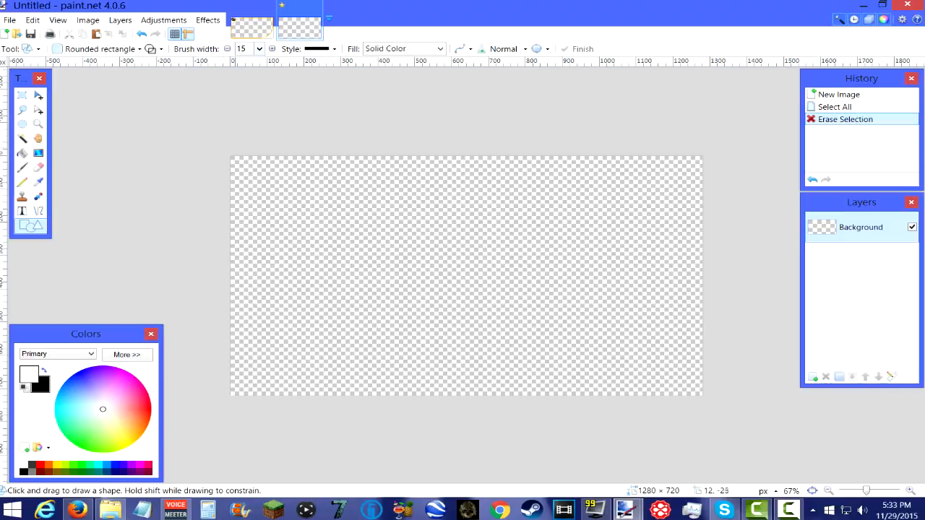
pyautogui.click(259, 49)
pyautogui.click(247, 71)
# Step: Swap the colours to make black primary and draw a rounded rectangle of about 1262 × 702 px along the canvas edges
pyautogui.moveTo(229, 155); pyautogui.dragTo(406, 264)
pyautogui.click(142, 34)
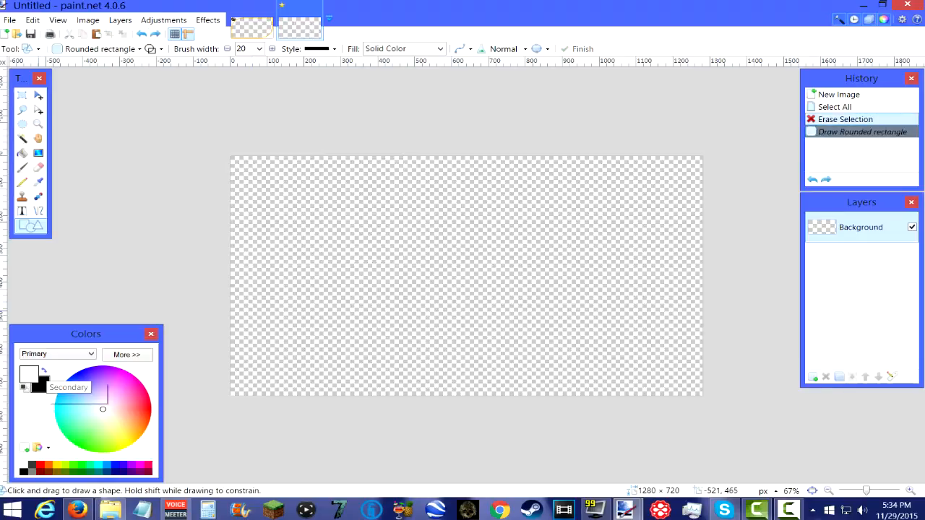
pyautogui.click(42, 369)
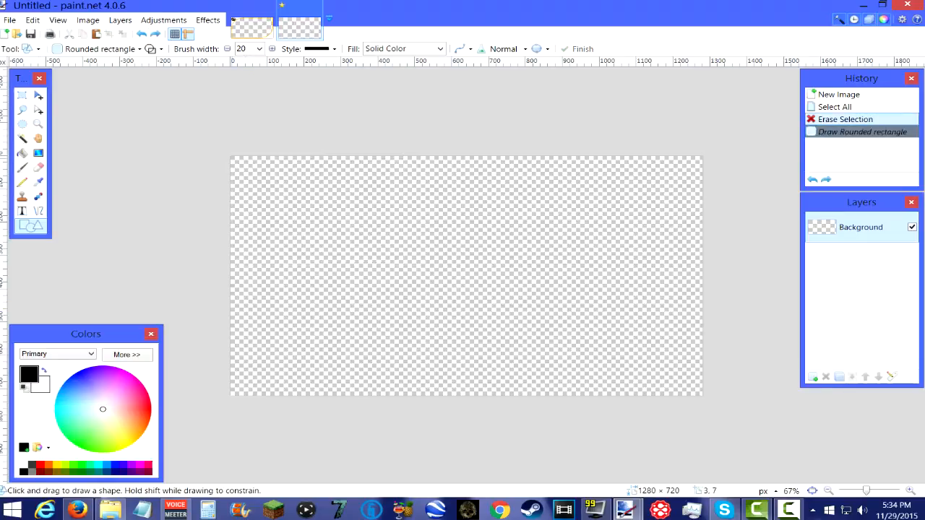
pyautogui.moveTo(232, 158)
pyautogui.mouseDown()
pyautogui.moveTo(252, 182)
pyautogui.moveTo(483, 326)
pyautogui.moveTo(701, 409)
pyautogui.moveTo(697, 391)
pyautogui.mouseUp()
pyautogui.moveTo(631, 359); pyautogui.dragTo(635, 358)
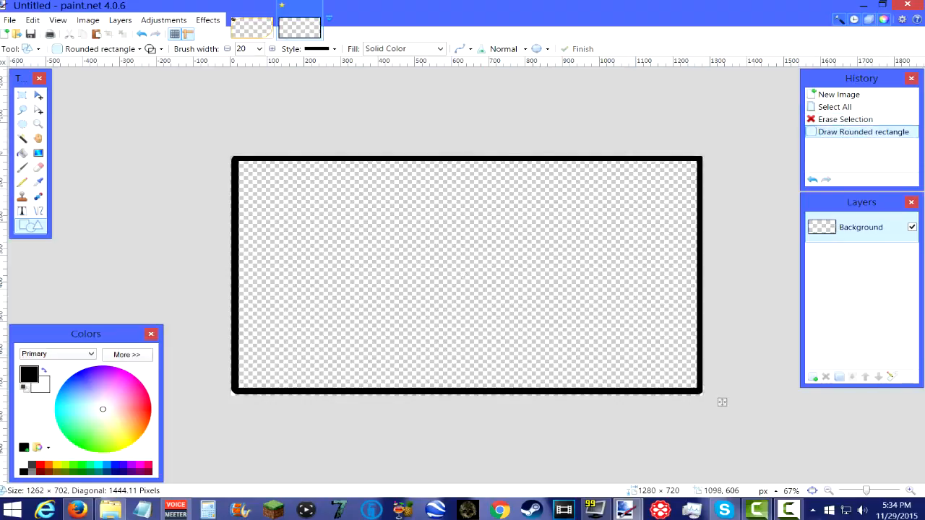
pyautogui.moveTo(722, 402); pyautogui.dragTo(721, 403)
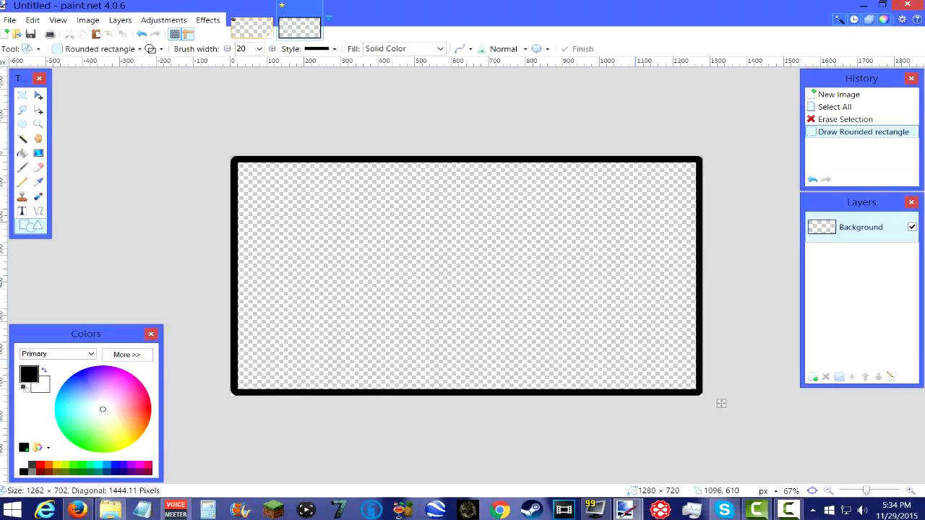
pyautogui.click(721, 403)
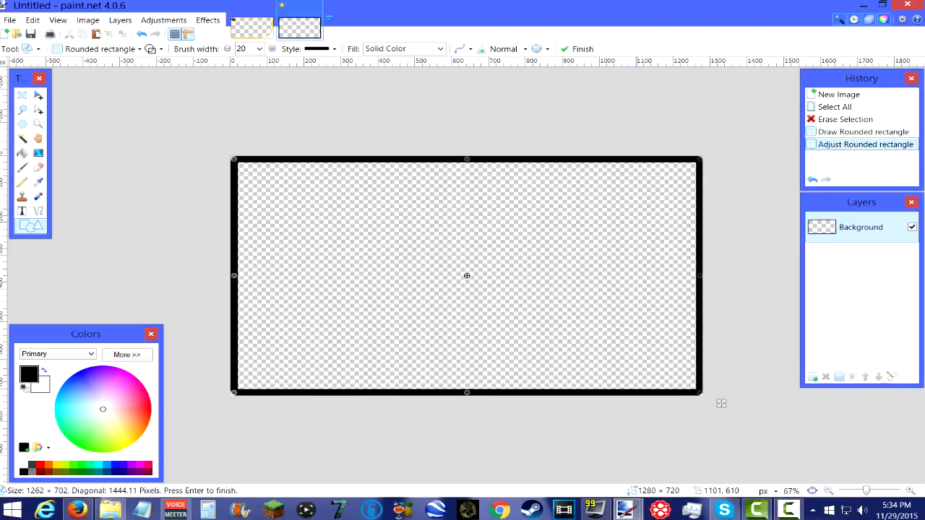
pyautogui.press('Return')
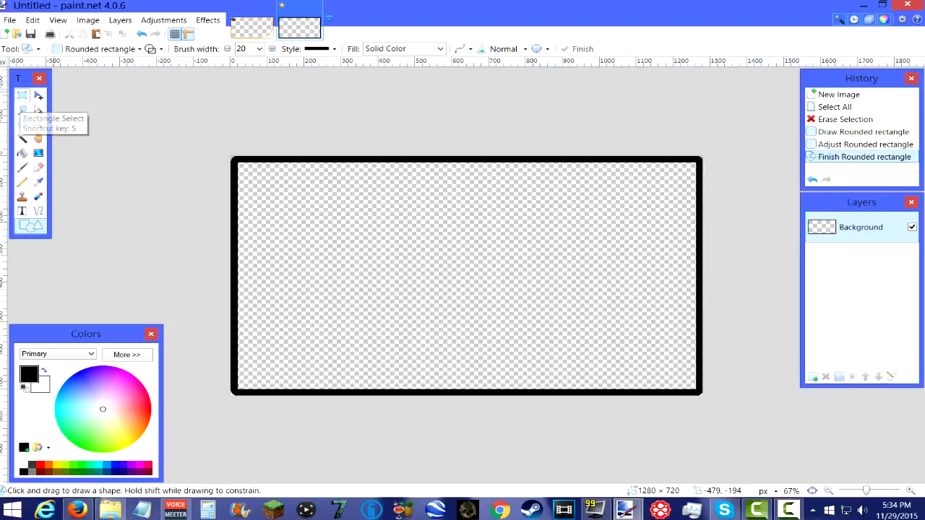
# Step: Erase the frame's upper-left corner in a selection of about 389 × 367 px, and erase its lower-right corner with a similar rectangular selection
pyautogui.click(22, 95)
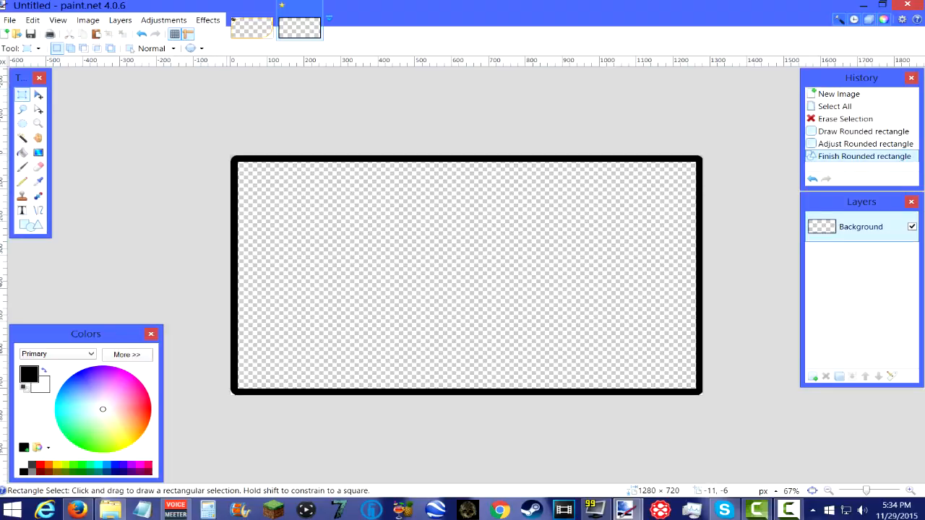
pyautogui.moveTo(227, 154); pyautogui.dragTo(374, 273)
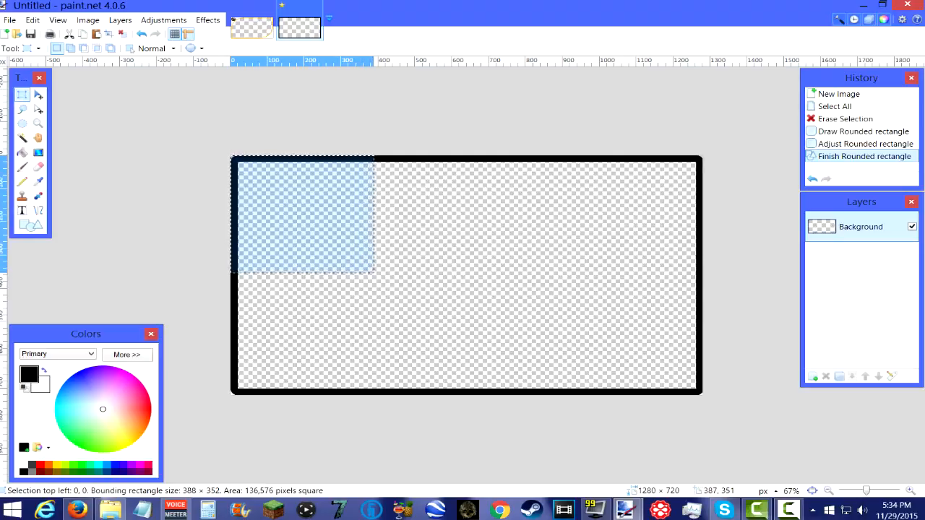
pyautogui.moveTo(372, 272); pyautogui.dragTo(374, 278)
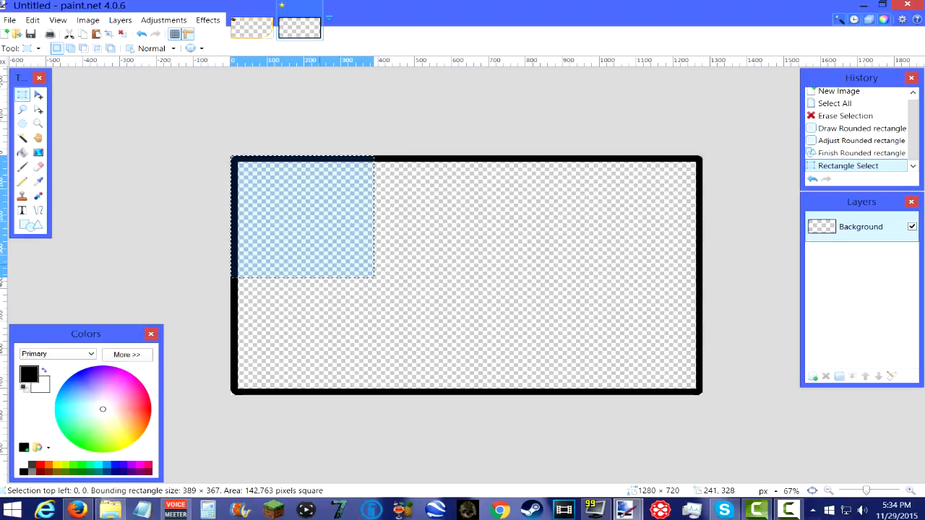
pyautogui.press('Delete')
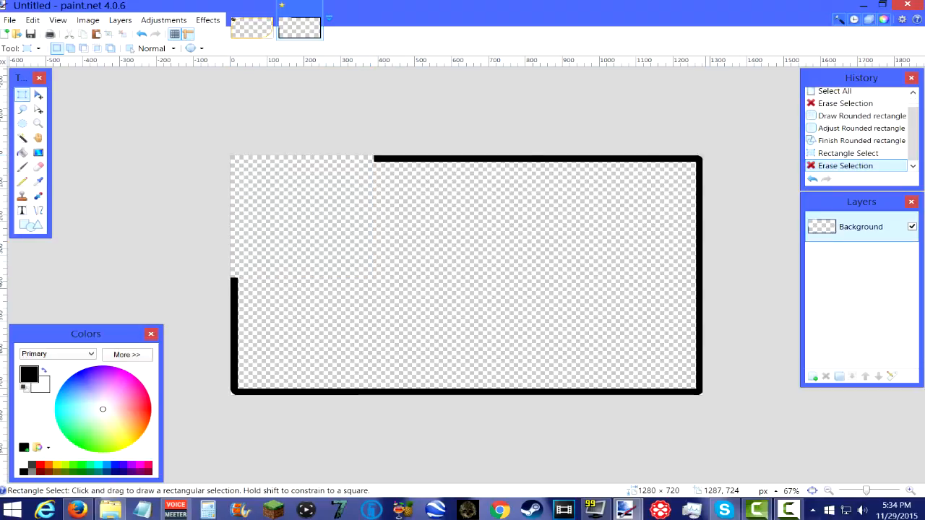
pyautogui.moveTo(703, 395)
pyautogui.mouseDown()
pyautogui.moveTo(631, 297)
pyautogui.moveTo(615, 285)
pyautogui.moveTo(564, 279)
pyautogui.moveTo(563, 265)
pyautogui.mouseUp()
pyautogui.press('Delete')
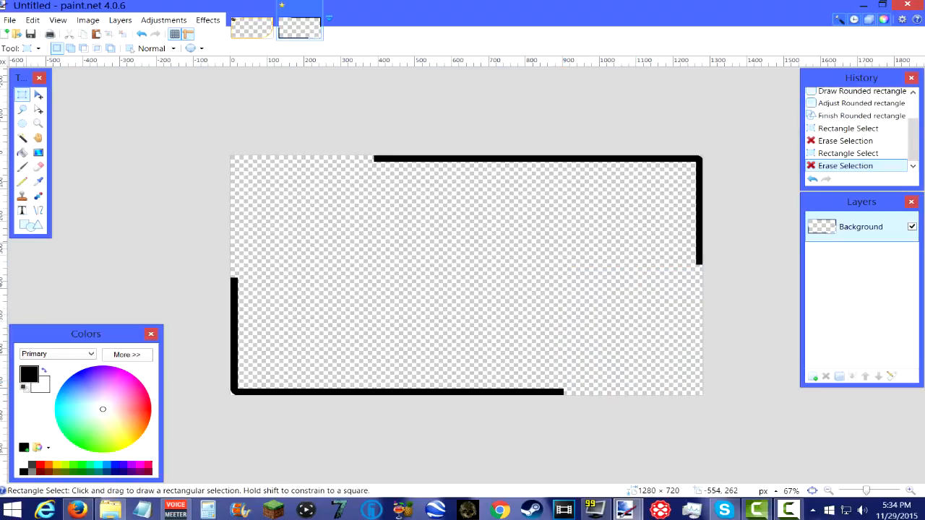
# Step: Draw an ellipse of about 759 × 681 px whose curve bridges the gap in the frame's upper-left corner
pyautogui.click(30, 226)
pyautogui.click(61, 49)
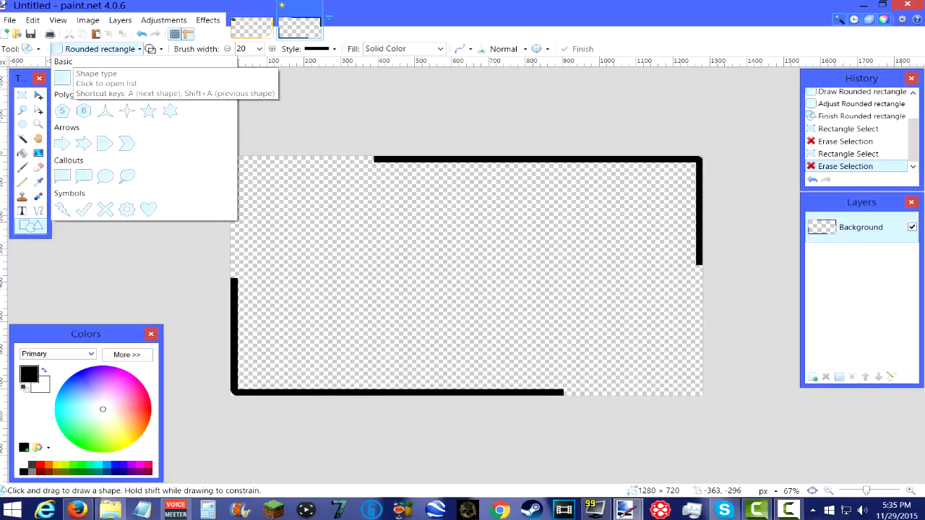
pyautogui.click(105, 77)
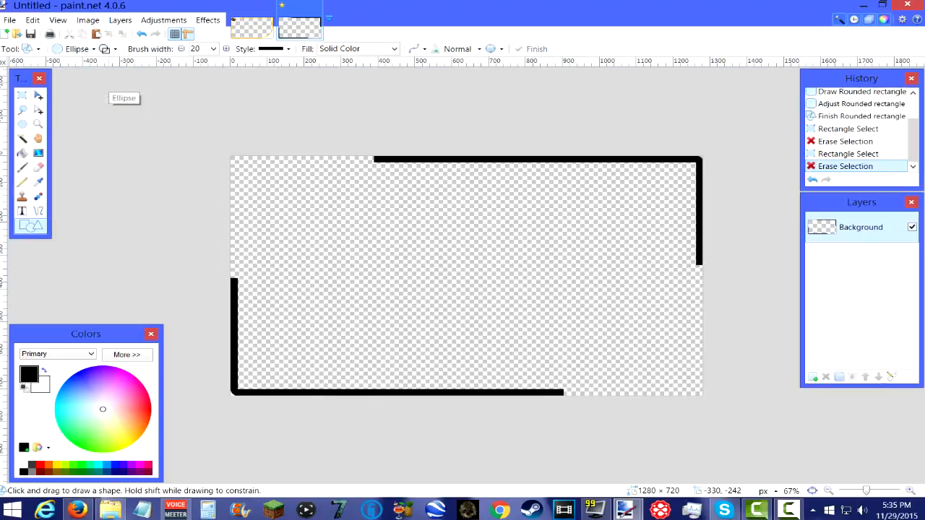
pyautogui.moveTo(231, 158)
pyautogui.mouseDown()
pyautogui.moveTo(333, 249)
pyautogui.moveTo(485, 366)
pyautogui.moveTo(509, 374)
pyautogui.moveTo(507, 383)
pyautogui.mouseUp()
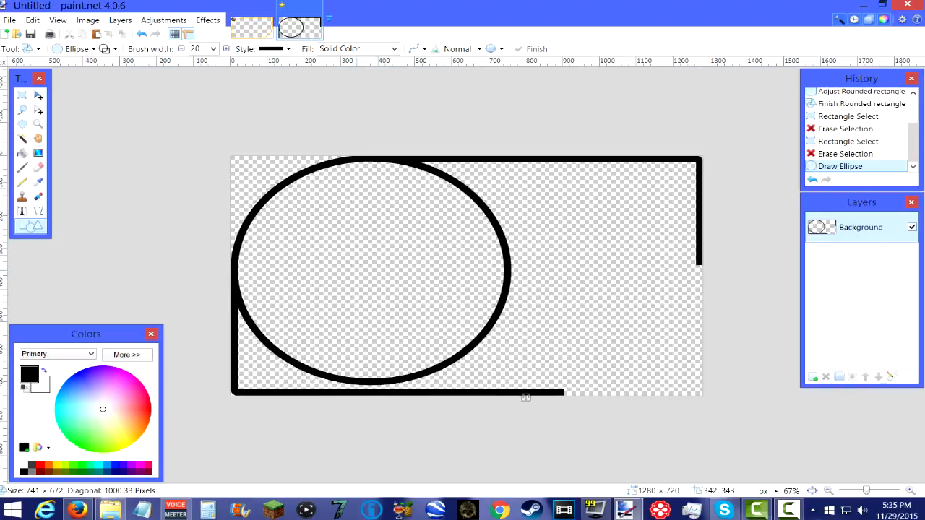
pyautogui.moveTo(526, 397); pyautogui.dragTo(527, 396)
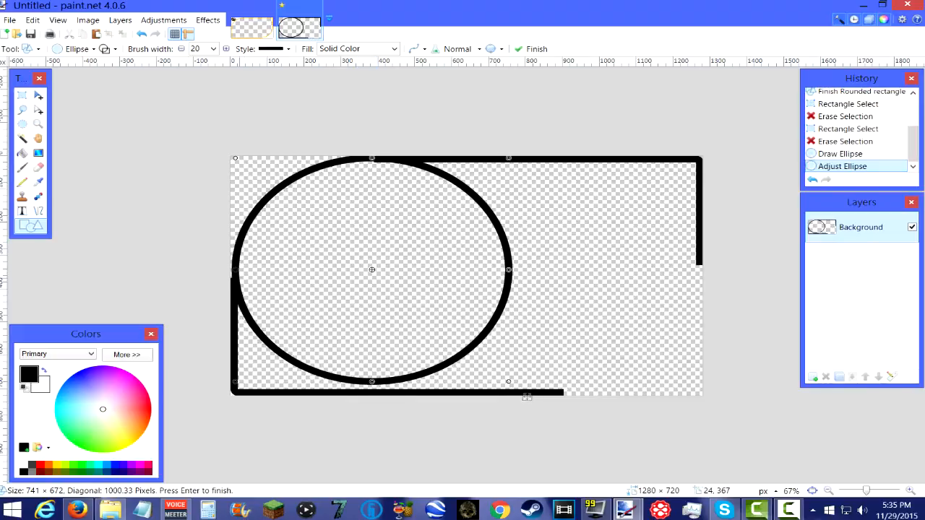
pyautogui.moveTo(527, 397); pyautogui.dragTo(534, 400)
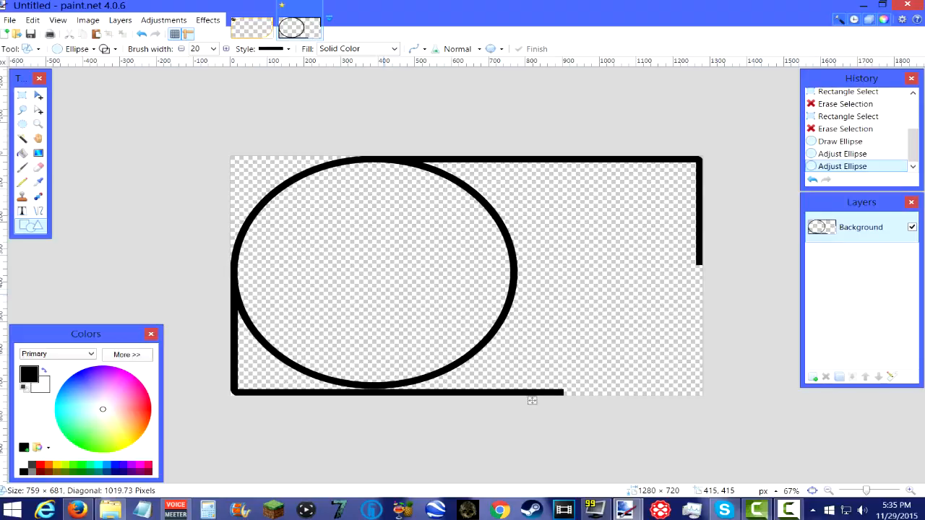
pyautogui.moveTo(532, 400); pyautogui.dragTo(532, 400)
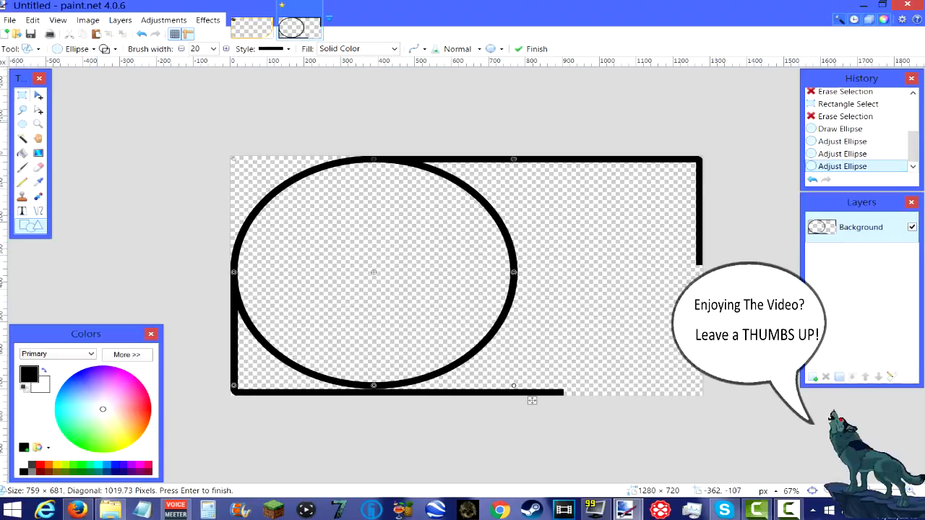
# Step: Erase the surplus parts of the ellipse with rectangular selections, keeping only the arc that rounds the frame's upper-left corner
pyautogui.click(22, 95)
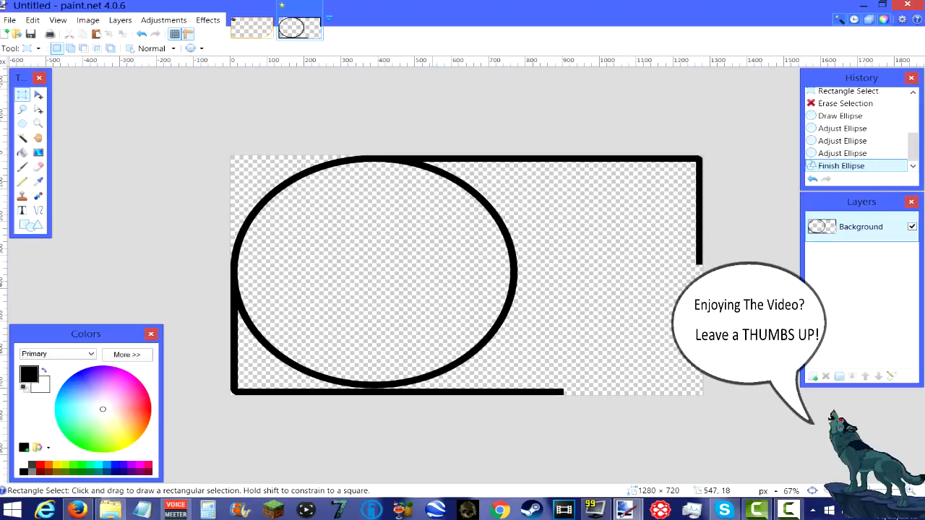
pyautogui.moveTo(432, 163)
pyautogui.mouseDown()
pyautogui.moveTo(366, 180)
pyautogui.moveTo(377, 188)
pyautogui.mouseUp()
pyautogui.press('Delete')
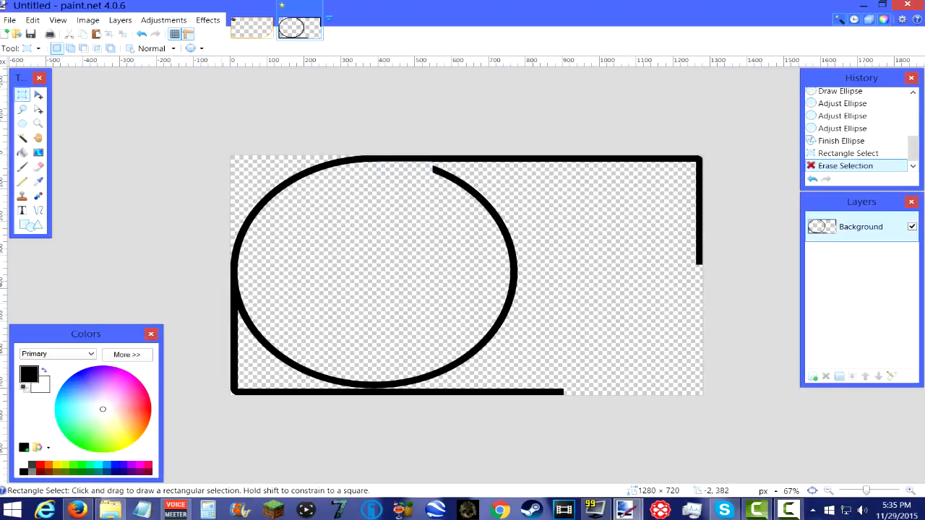
pyautogui.moveTo(239, 321); pyautogui.dragTo(259, 284)
pyautogui.press('Delete')
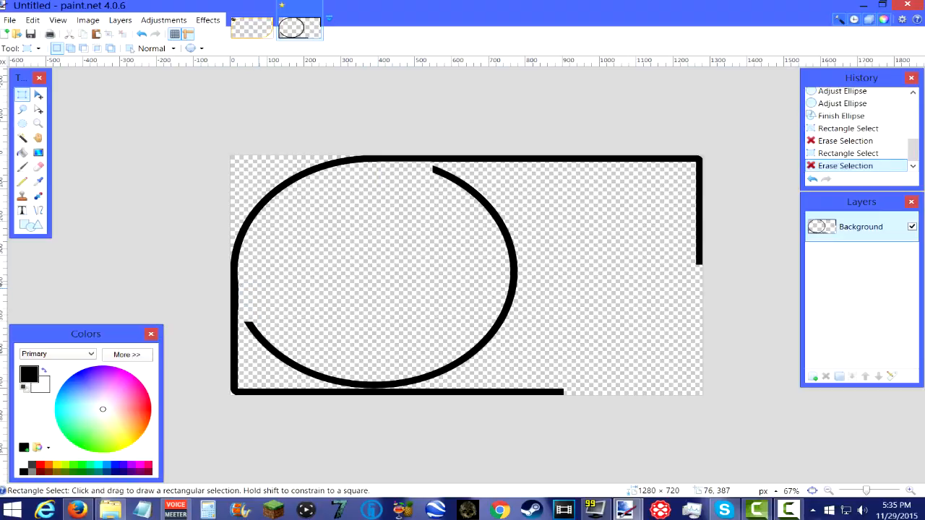
pyautogui.moveTo(430, 166); pyautogui.dragTo(483, 340)
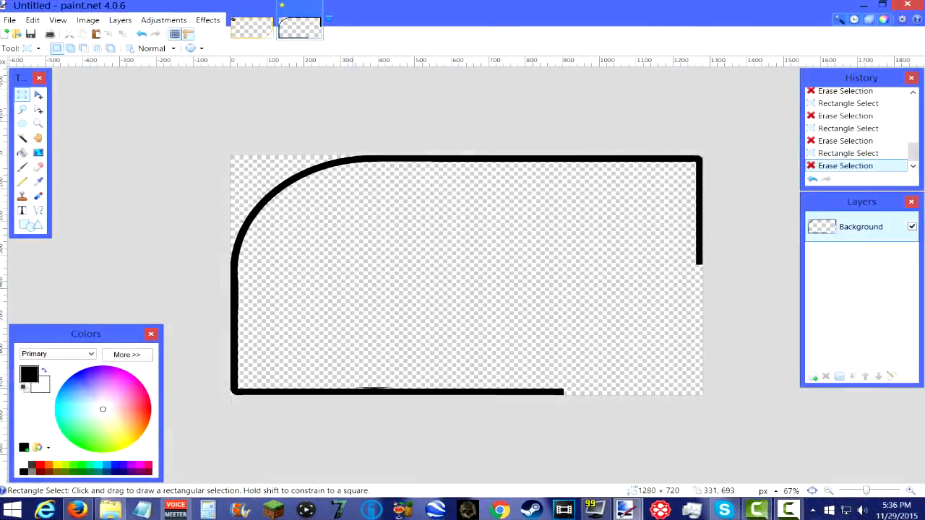
pyautogui.moveTo(356, 388); pyautogui.dragTo(399, 373)
pyautogui.press('Delete')
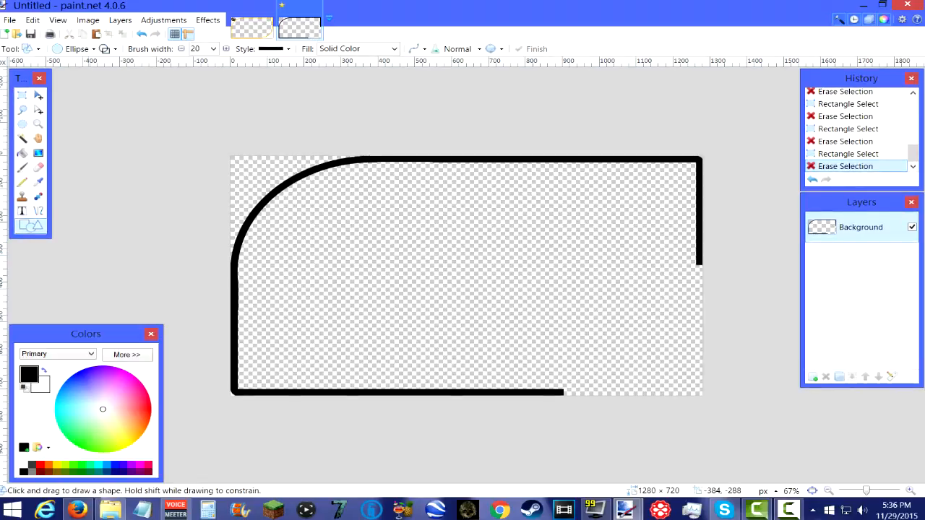
# Step: Draw a second ellipse of about 722 × 706 px whose curve bridges the gap in the frame's lower-right corner
pyautogui.click(77, 49)
pyautogui.click(77, 48)
pyautogui.moveTo(699, 393)
pyautogui.mouseDown()
pyautogui.moveTo(568, 302)
pyautogui.moveTo(448, 162)
pyautogui.mouseUp()
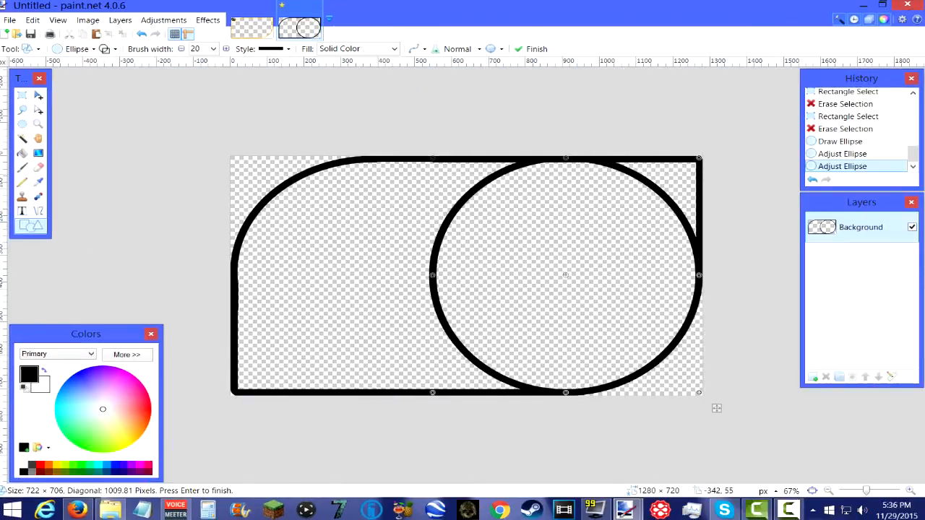
# Step: Erase the second ellipse's surplus with rectangular selections, keeping the lower-right corner arc and cleaning the inner side of the frame's right edge
pyautogui.press('s')
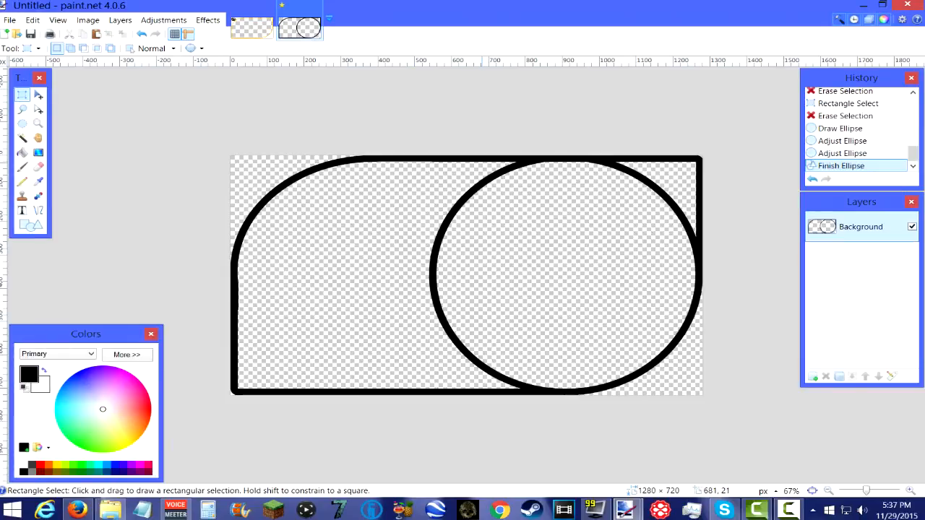
pyautogui.moveTo(480, 162)
pyautogui.mouseDown()
pyautogui.moveTo(531, 205)
pyautogui.moveTo(678, 248)
pyautogui.moveTo(696, 282)
pyautogui.mouseUp()
pyautogui.press('Delete')
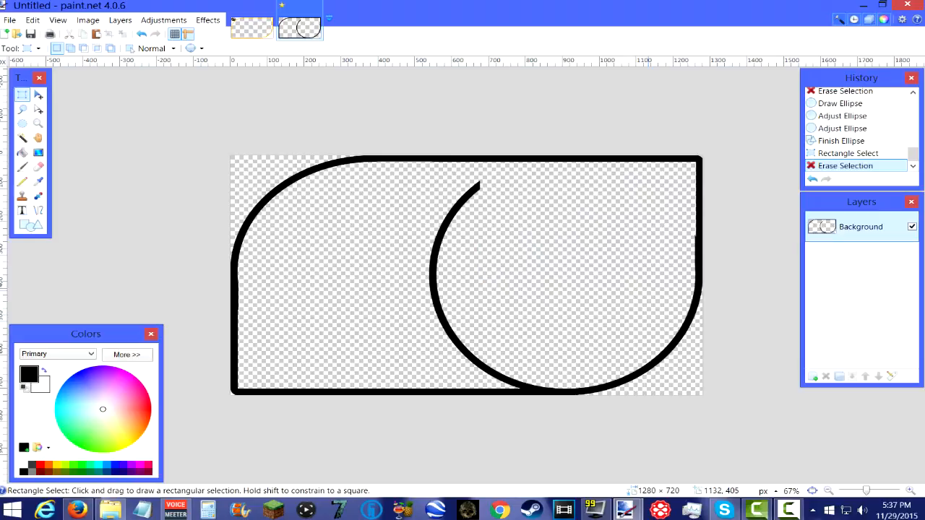
pyautogui.moveTo(406, 170)
pyautogui.mouseDown()
pyautogui.moveTo(478, 308)
pyautogui.moveTo(585, 358)
pyautogui.moveTo(585, 387)
pyautogui.moveTo(553, 388)
pyautogui.moveTo(562, 389)
pyautogui.mouseUp()
pyautogui.press('Delete')
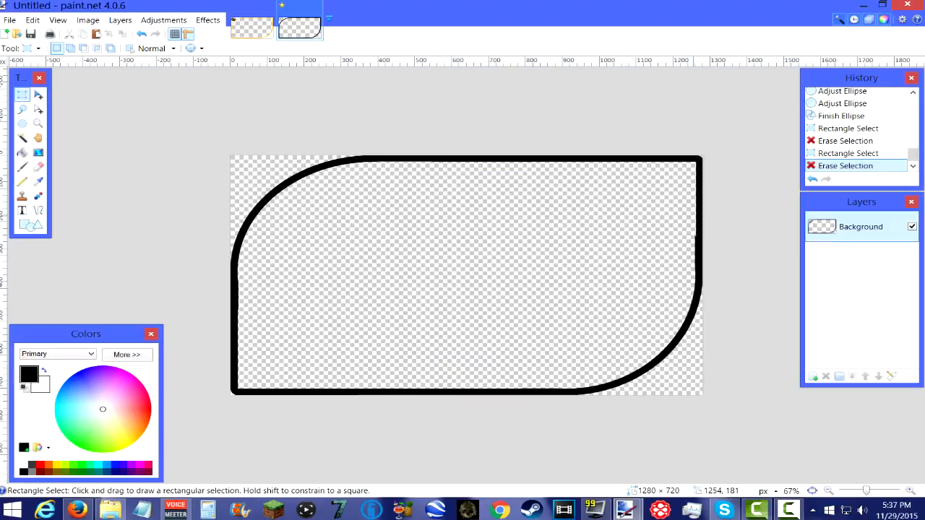
pyautogui.moveTo(694, 216)
pyautogui.mouseDown()
pyautogui.moveTo(677, 293)
pyautogui.moveTo(672, 286)
pyautogui.mouseUp()
pyautogui.press('Delete')
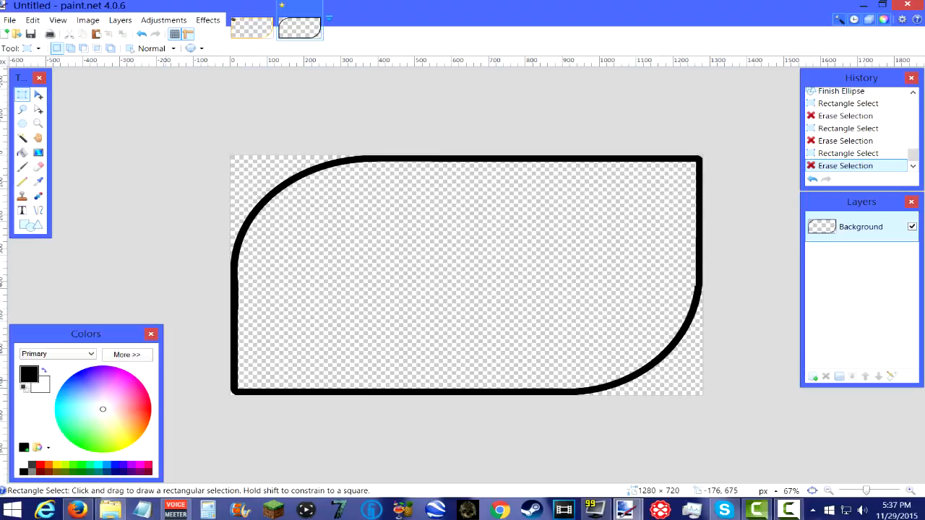
# Step: Recolor the entire black frame outline with the Paint Bucket, trying bright green first and settling on orange
pyautogui.click(135, 378)
pyautogui.click(77, 445)
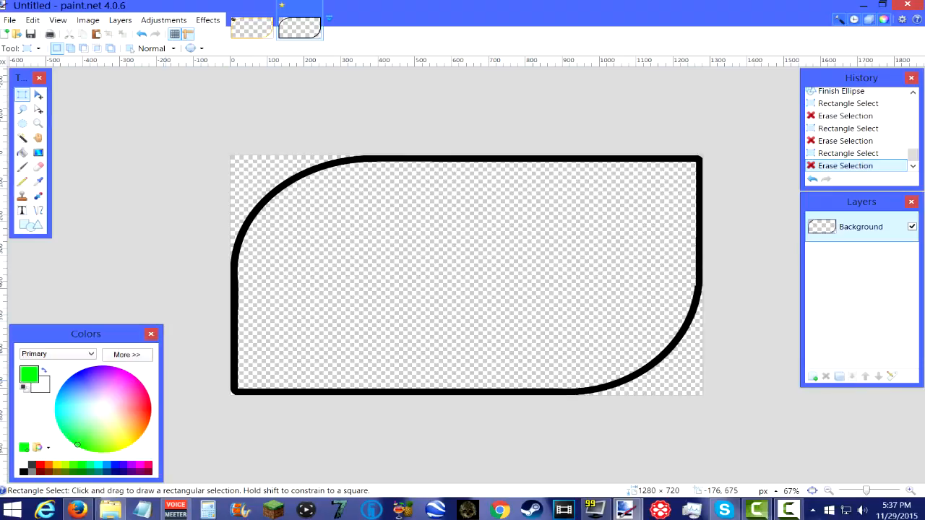
pyautogui.click(23, 152)
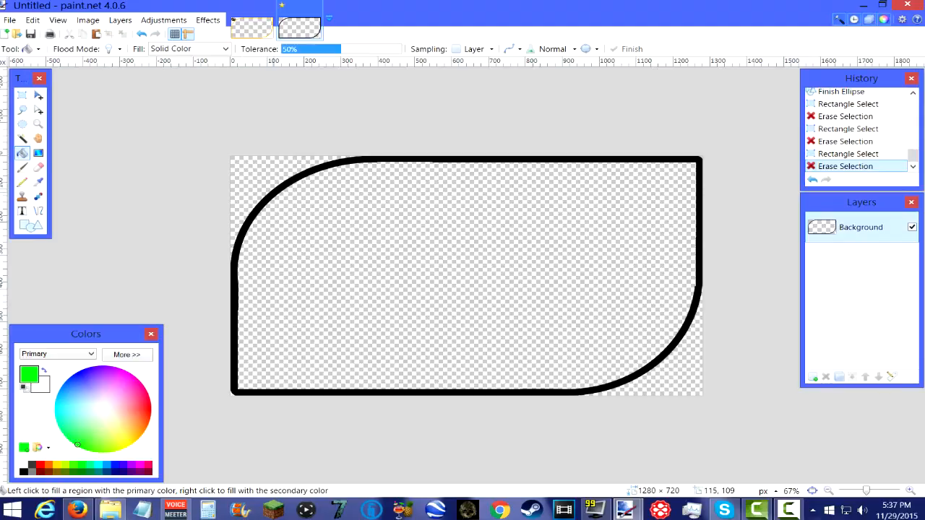
pyautogui.click(274, 192)
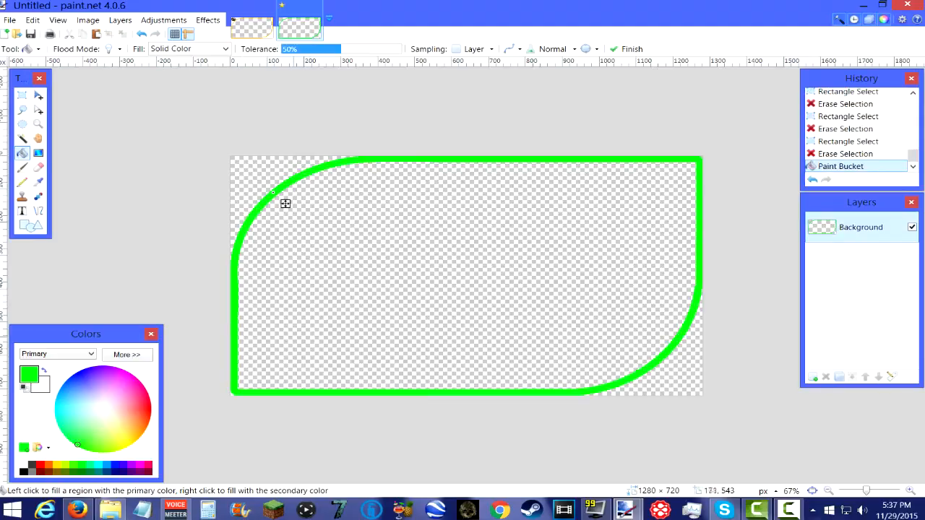
pyautogui.click(139, 436)
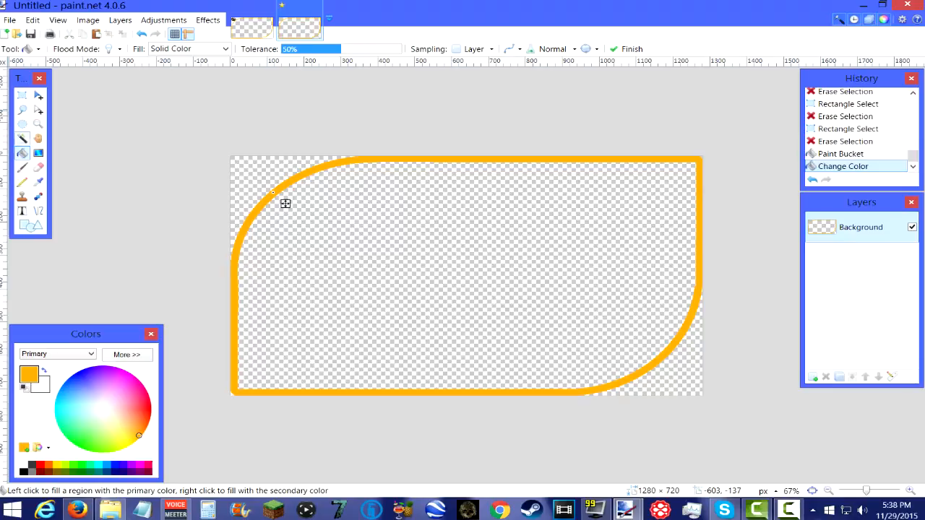
# Step: Select the transparent area outside the frame's upper-left curve with the Magic Wand and fill it with the white secondary color
pyautogui.click(22, 139)
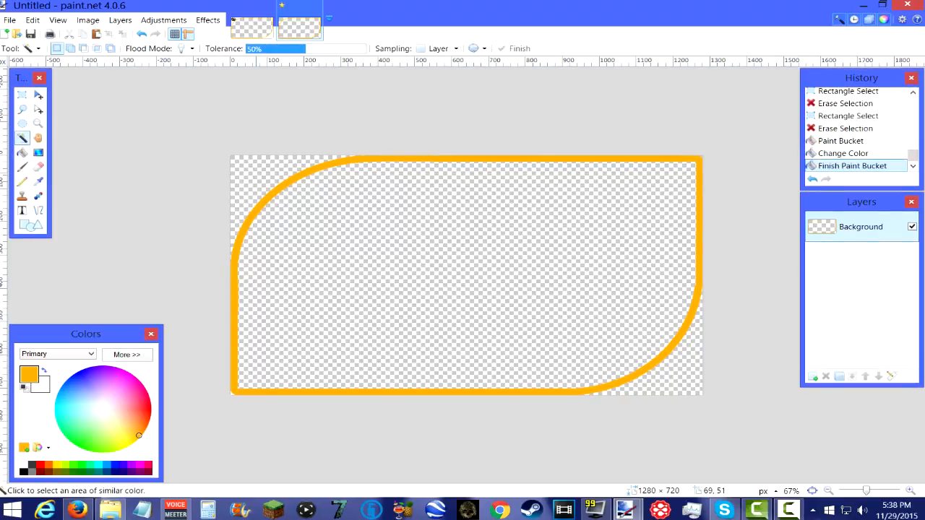
pyautogui.click(264, 182)
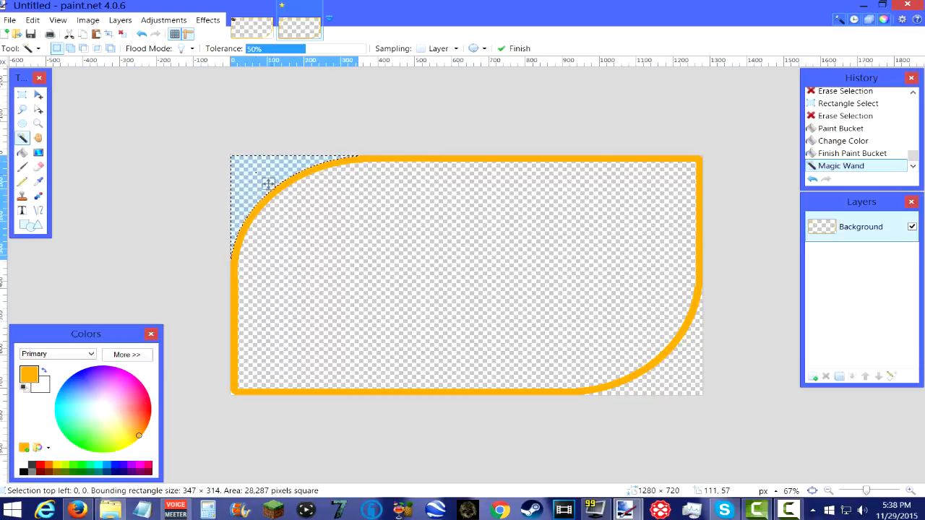
pyautogui.press('f')
pyautogui.rightClick(257, 176)
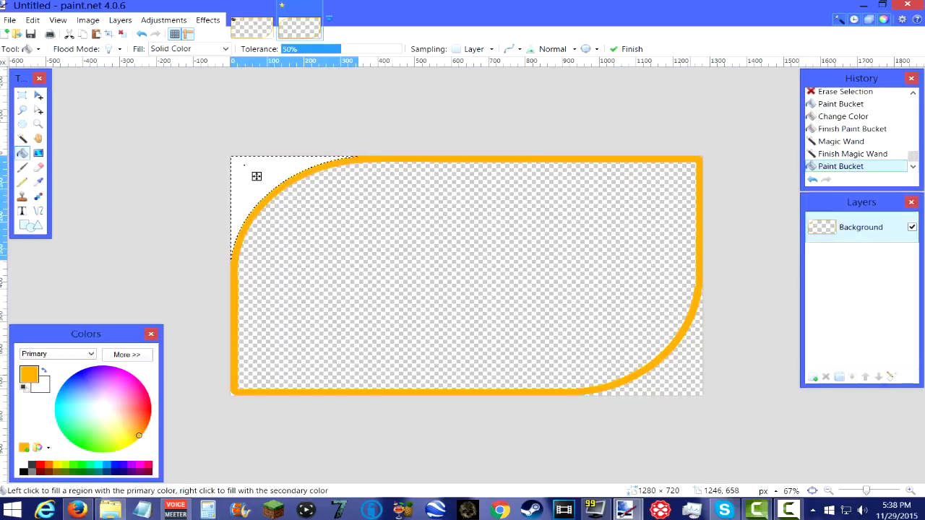
# Step: Select the transparent area outside the frame's lower-right curve with the Magic Wand and fill it with white
pyautogui.rightClick(691, 375)
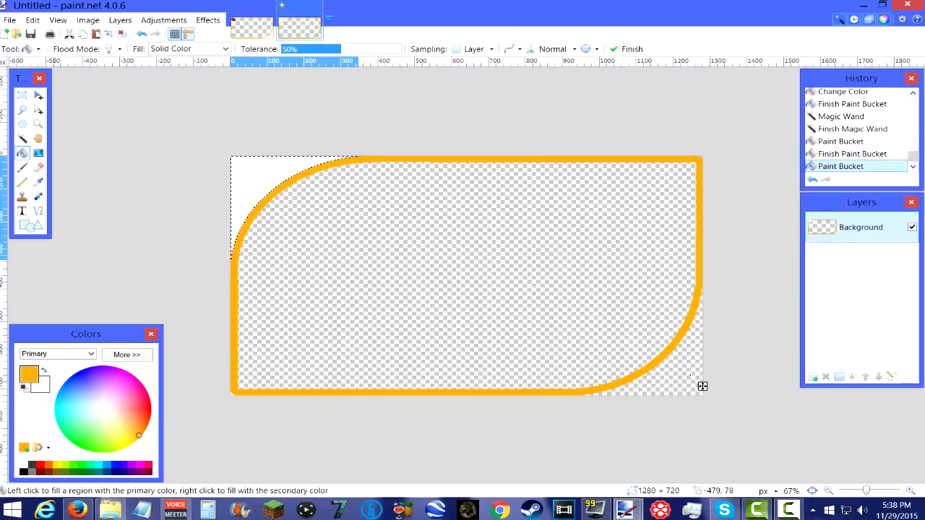
pyautogui.click(23, 138)
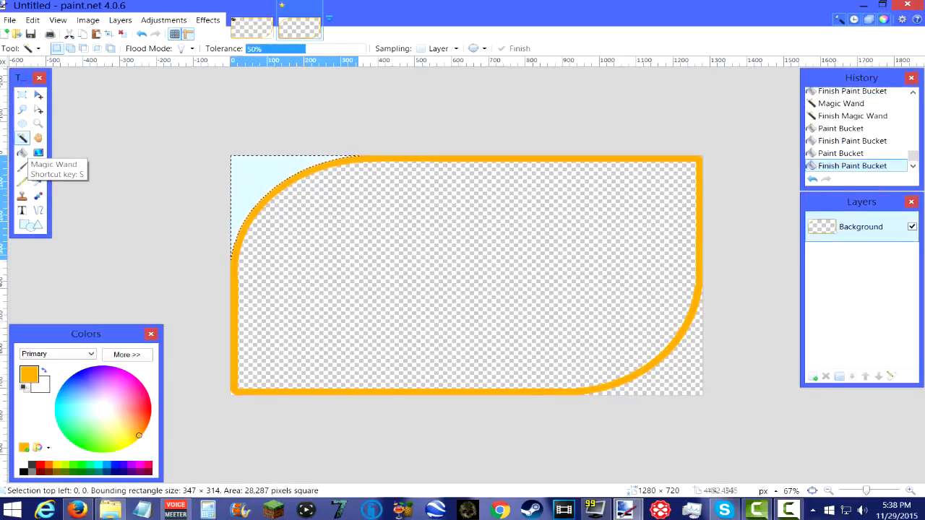
pyautogui.click(694, 378)
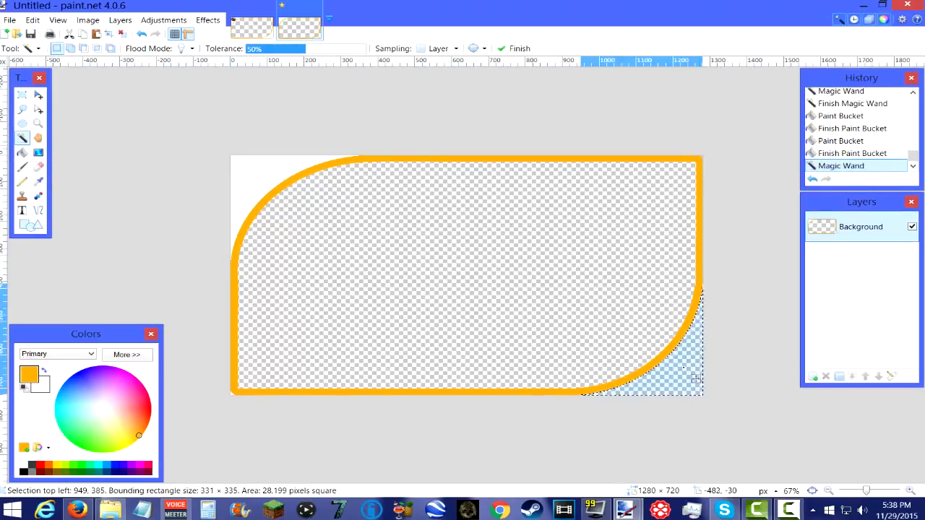
pyautogui.press('f')
pyautogui.click(690, 381)
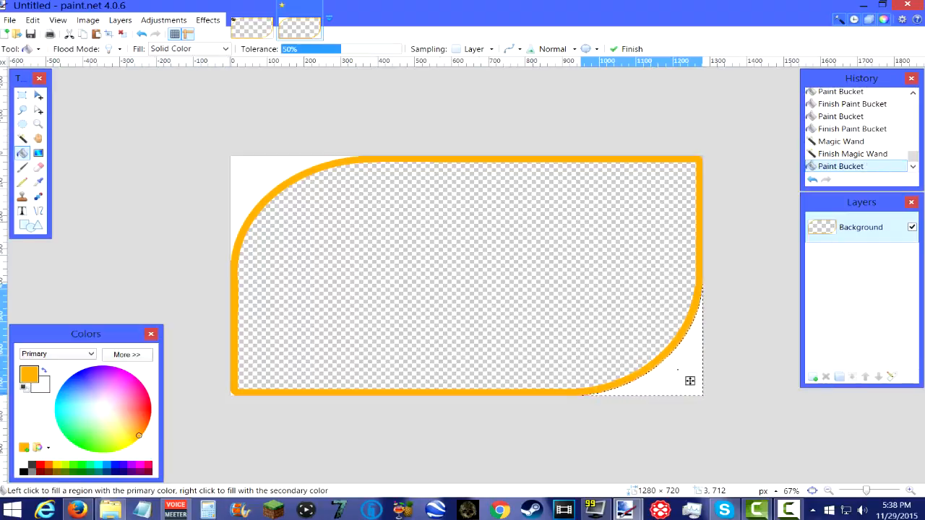
# Step: Select the tiny transparent sliver outside the frame's lower-left corner with the Magic Wand and fill it with the Paint Bucket
pyautogui.scroll(2, 691, 380)
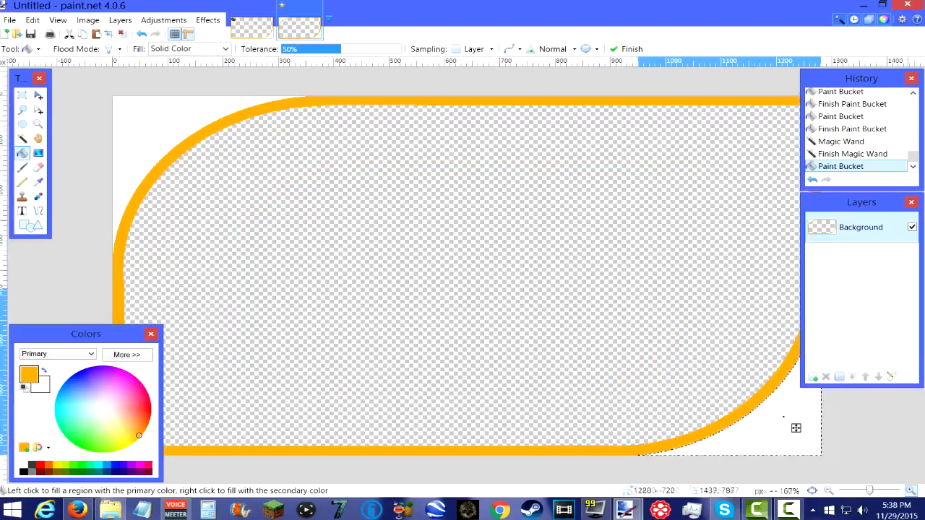
pyautogui.moveTo(733, 479); pyautogui.dragTo(668, 479)
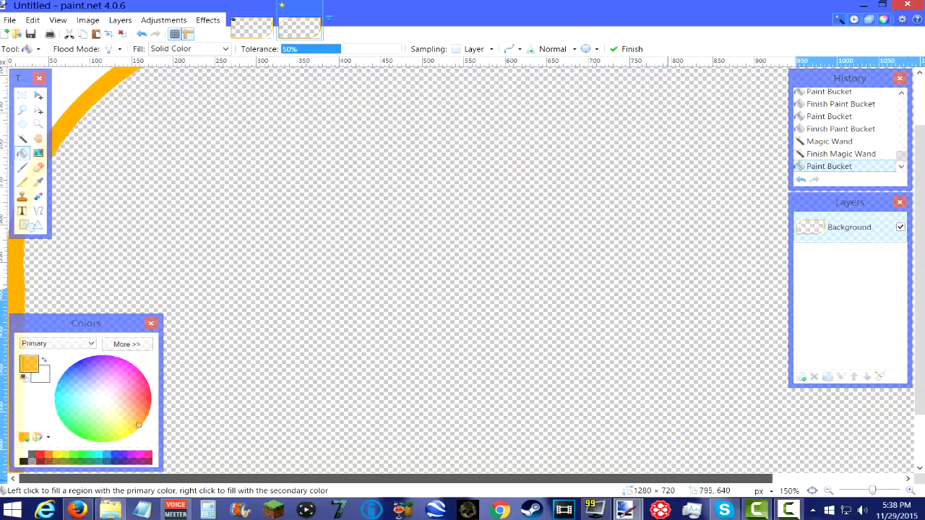
pyautogui.moveTo(918, 299); pyautogui.dragTo(918, 347)
pyautogui.moveTo(86, 323); pyautogui.dragTo(229, 250)
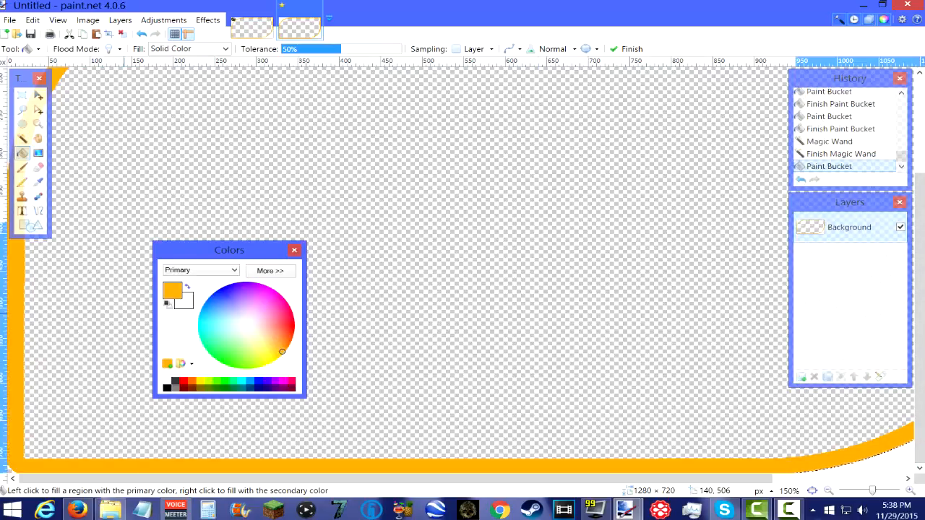
pyautogui.click(10, 471)
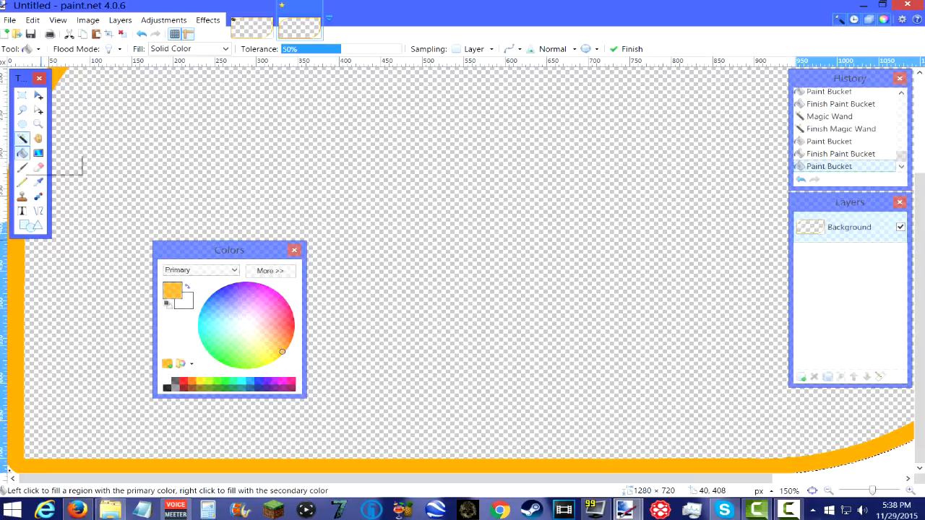
pyautogui.click(22, 138)
pyautogui.click(10, 470)
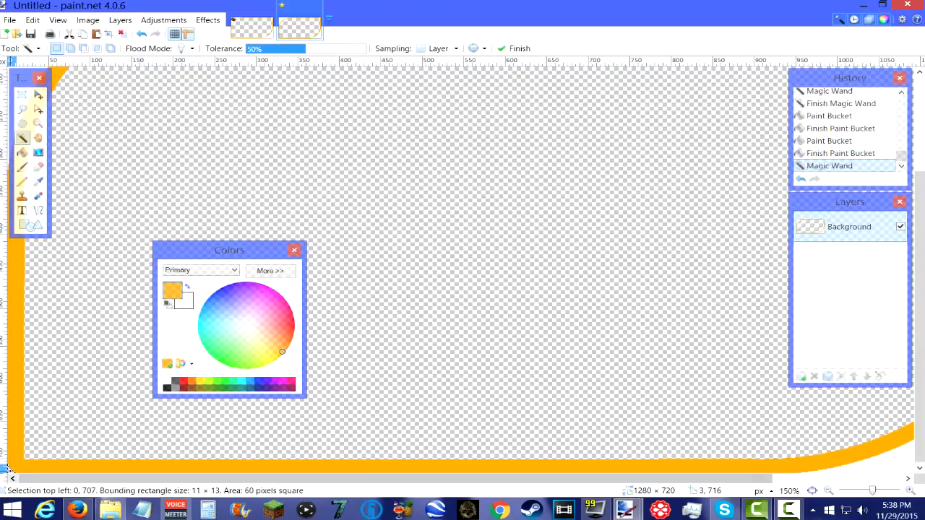
pyautogui.click(22, 153)
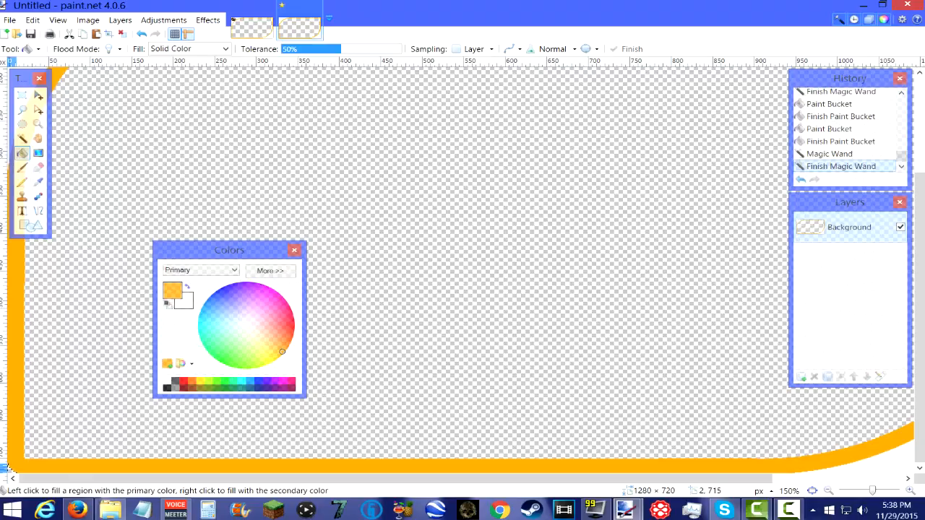
pyautogui.click(10, 468)
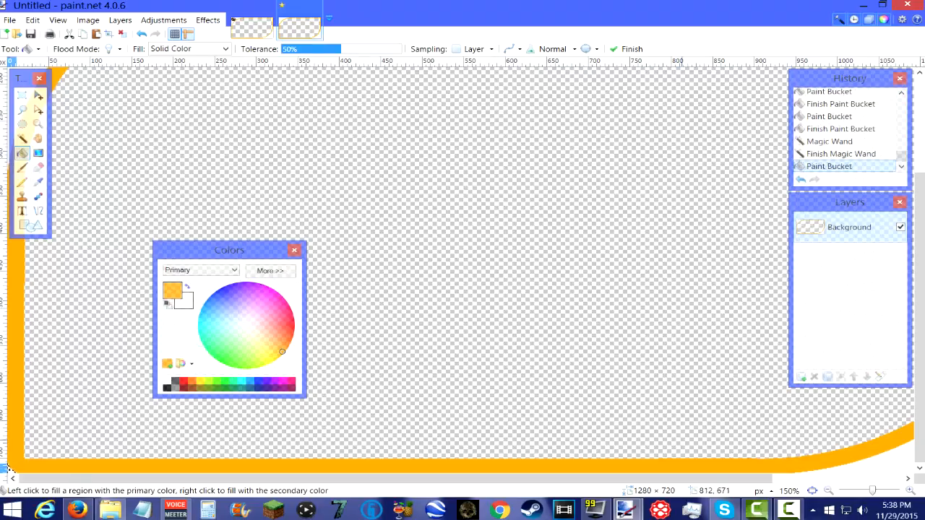
# Step: Select the tiny transparent sliver outside the frame's upper-right corner with the Magic Wand and fill it with the Paint Bucket
pyautogui.moveTo(688, 478); pyautogui.dragTo(836, 477)
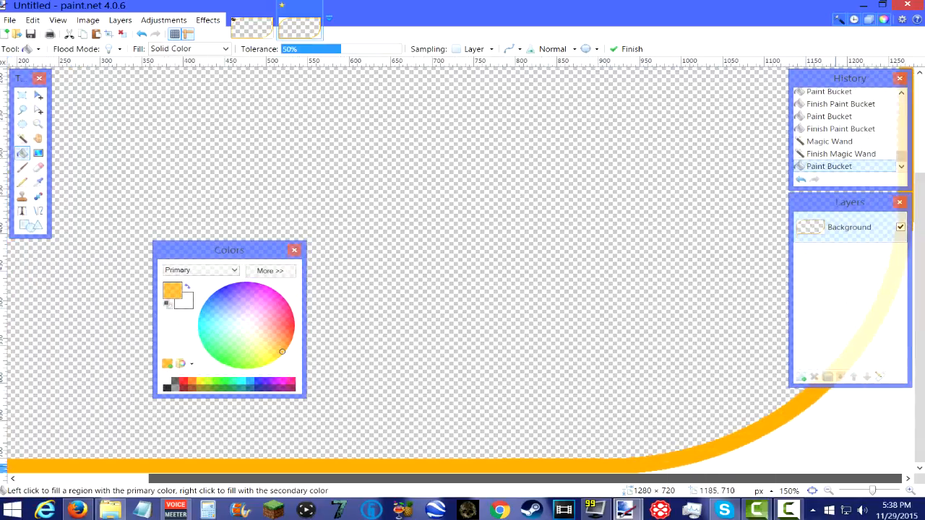
pyautogui.scroll(5, 902, 429)
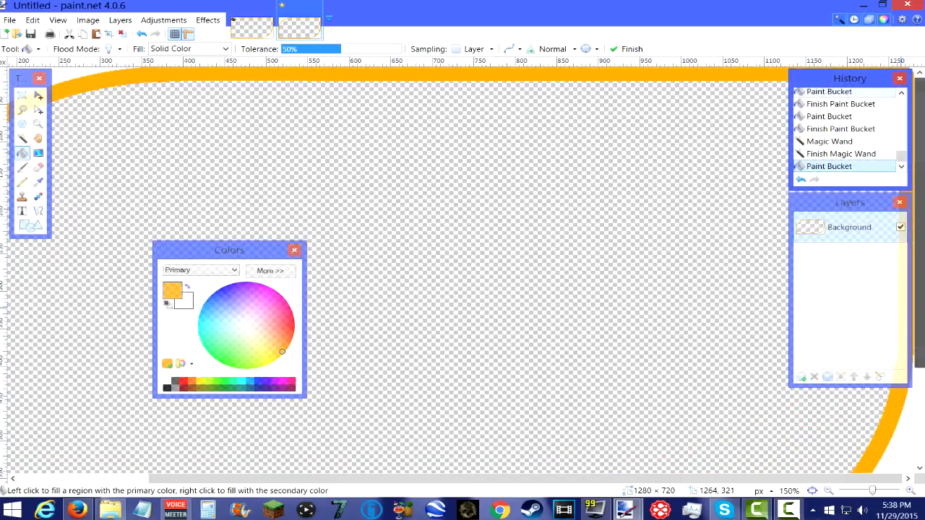
pyautogui.moveTo(850, 78); pyautogui.dragTo(783, 117)
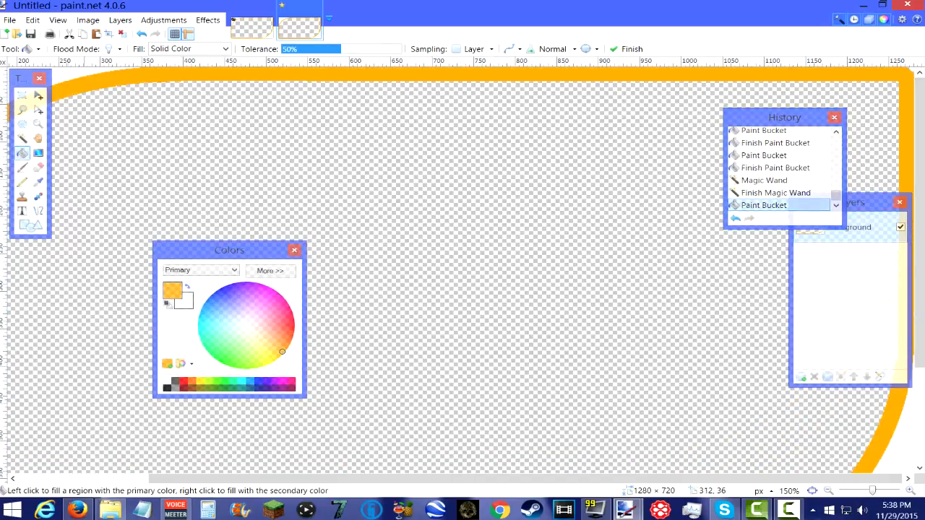
pyautogui.click(22, 138)
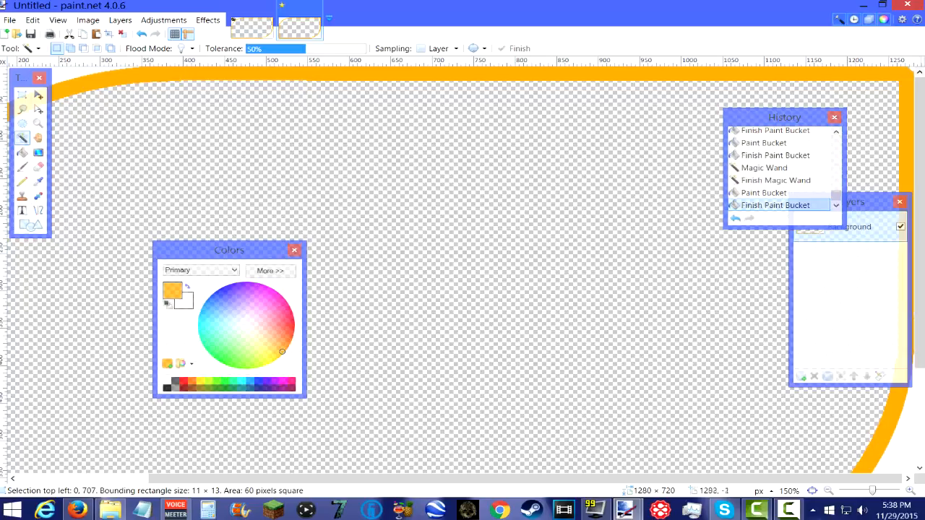
pyautogui.click(912, 70)
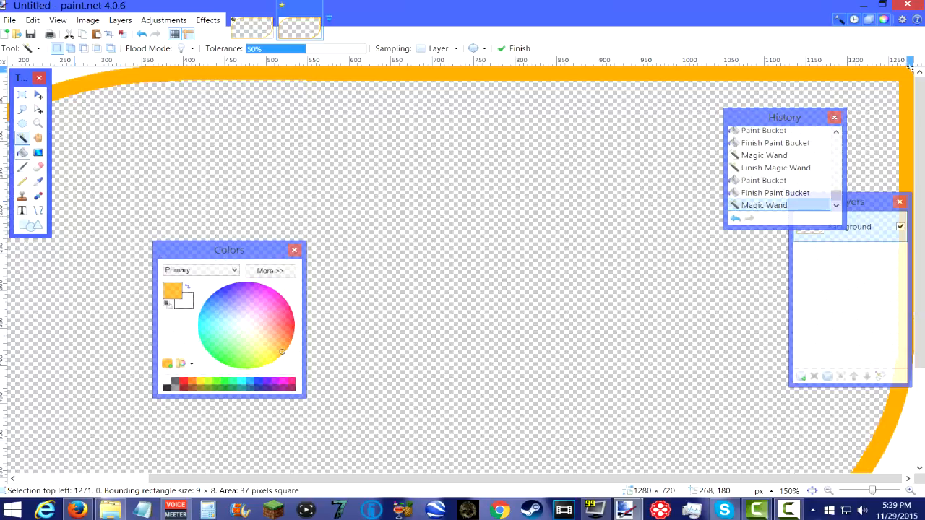
pyautogui.click(22, 153)
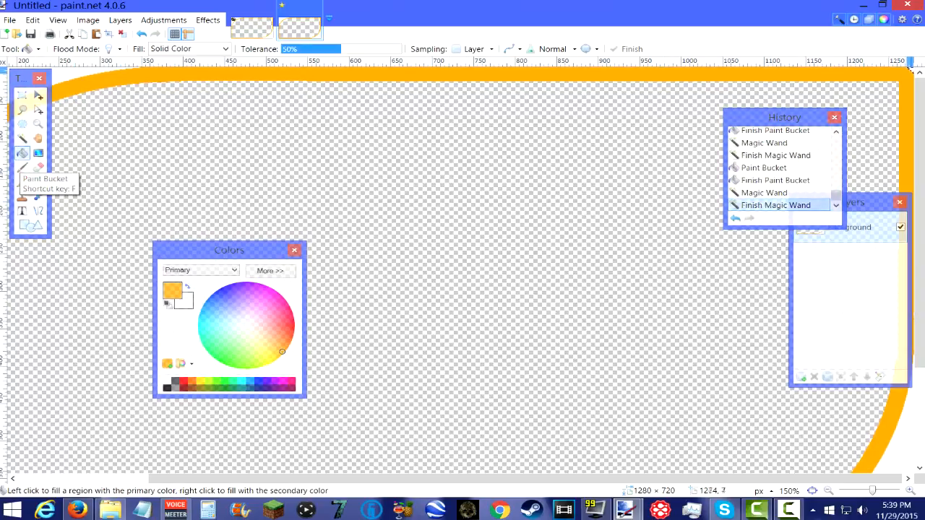
pyautogui.click(910, 67)
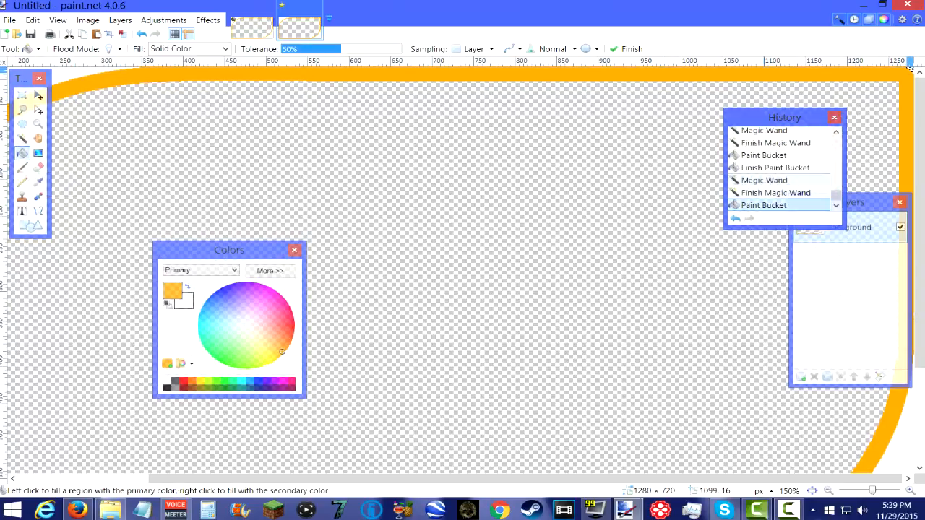
pyautogui.moveTo(773, 117); pyautogui.dragTo(831, 93)
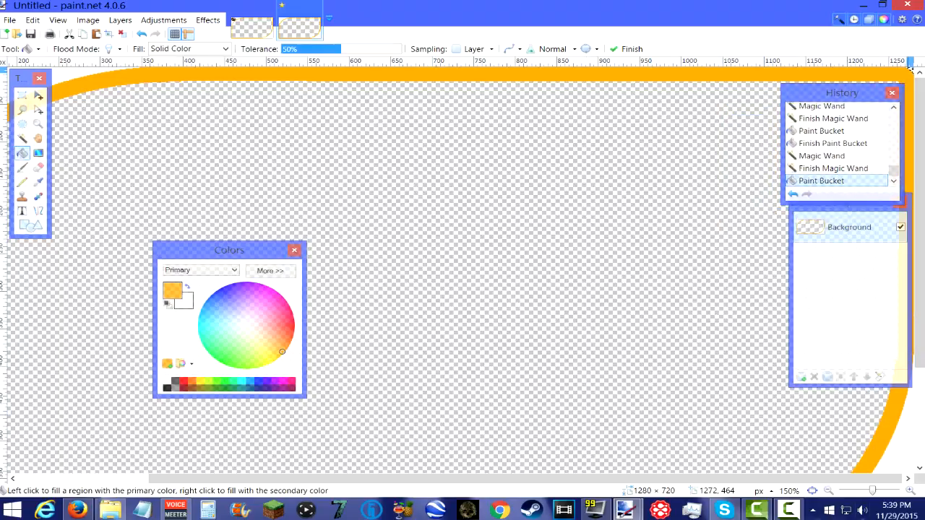
pyautogui.moveTo(873, 491); pyautogui.dragTo(865, 489)
pyautogui.moveTo(229, 250); pyautogui.dragTo(86, 280)
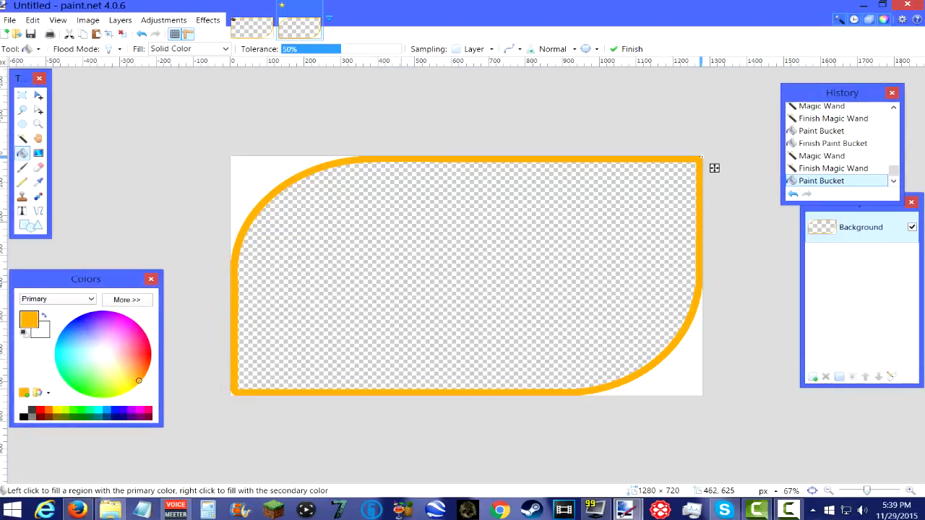
# Step: Add a new layer and paste into it the Logo 1 picture copied from the Pictures folder in File Explorer
pyautogui.click(119, 20)
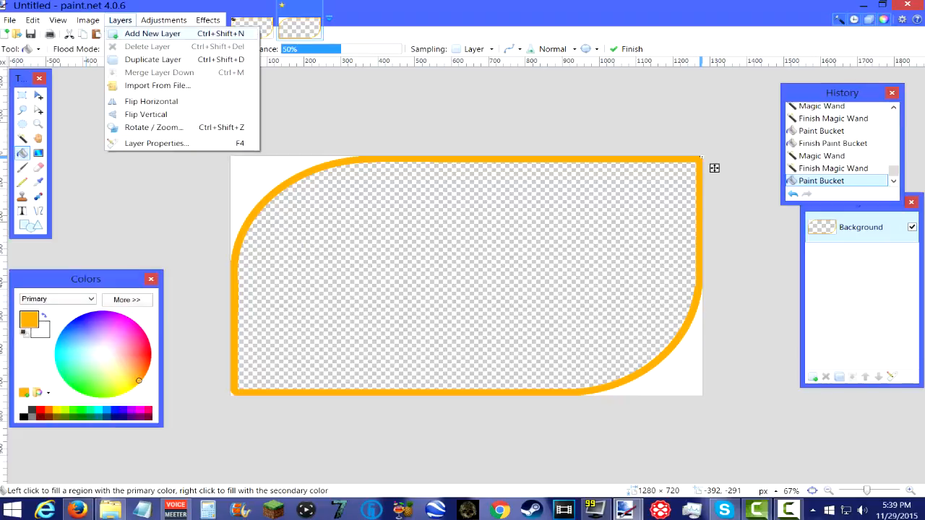
pyautogui.click(152, 34)
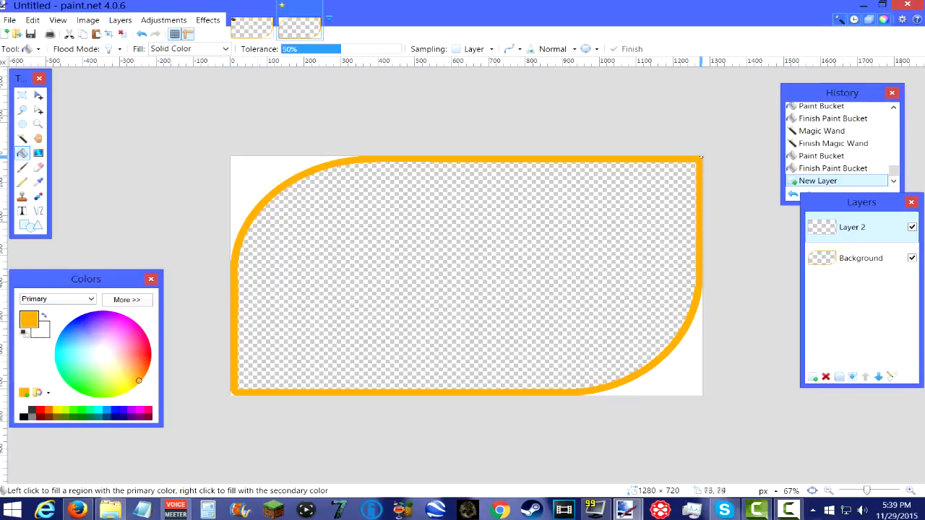
pyautogui.click(110, 510)
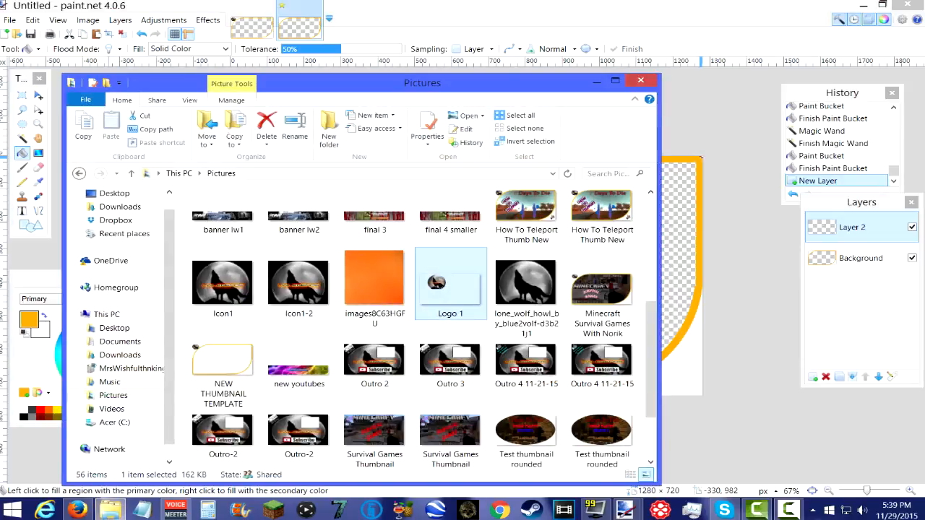
pyautogui.hotkey('ctrl', 'c')
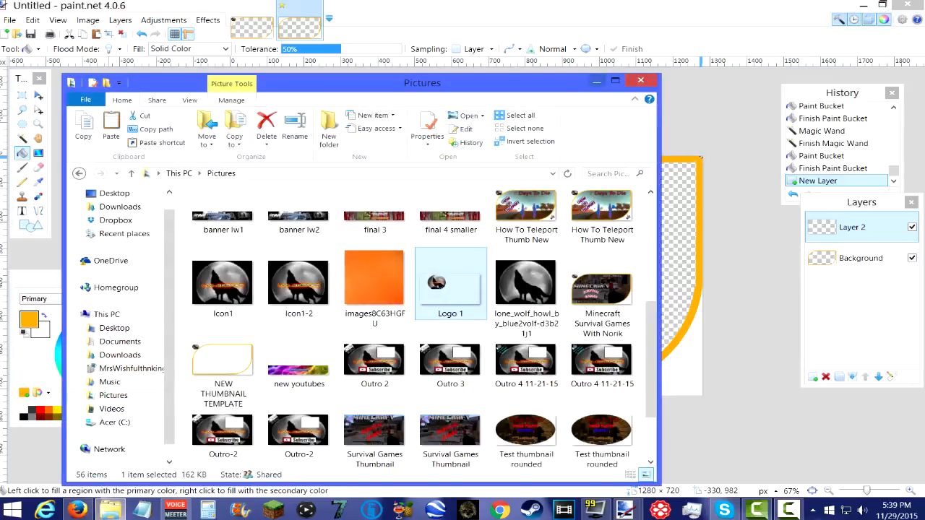
pyautogui.rightClick(471, 280)
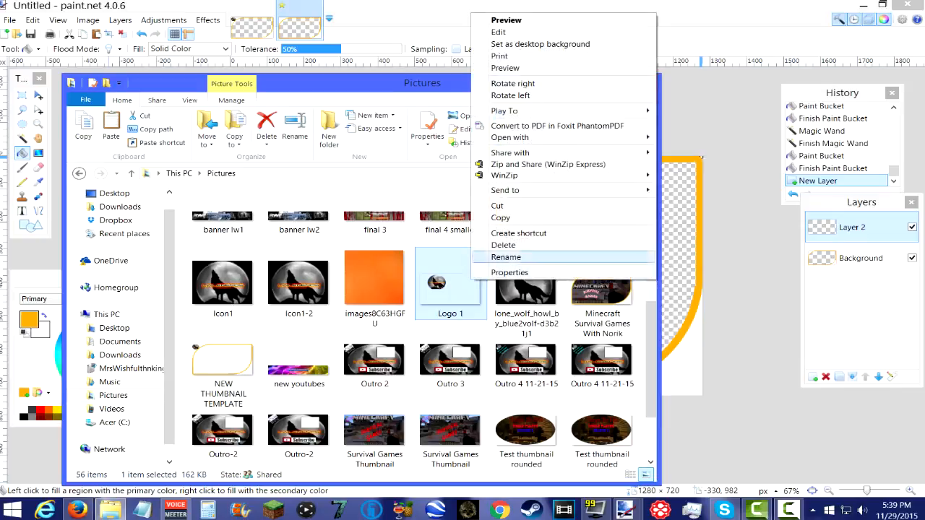
pyautogui.click(500, 217)
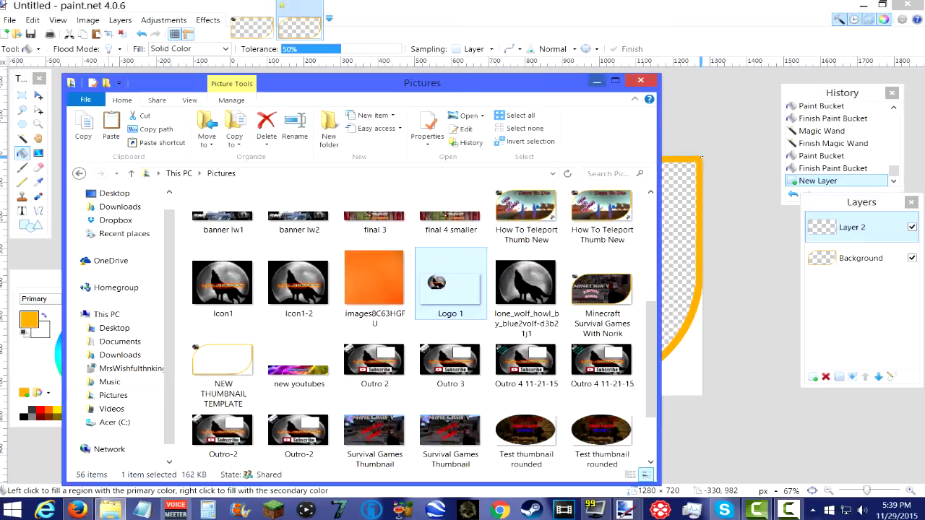
pyautogui.click(598, 82)
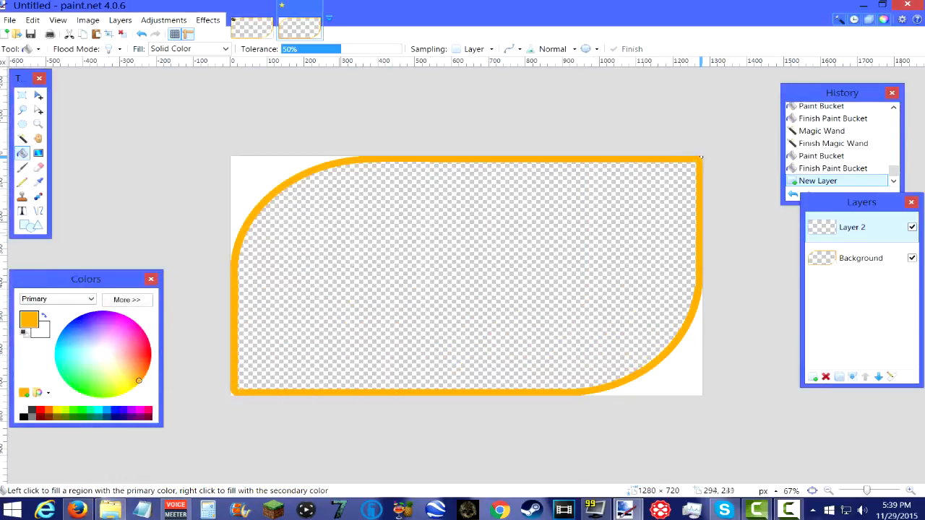
pyautogui.hotkey('ctrl', 'v')
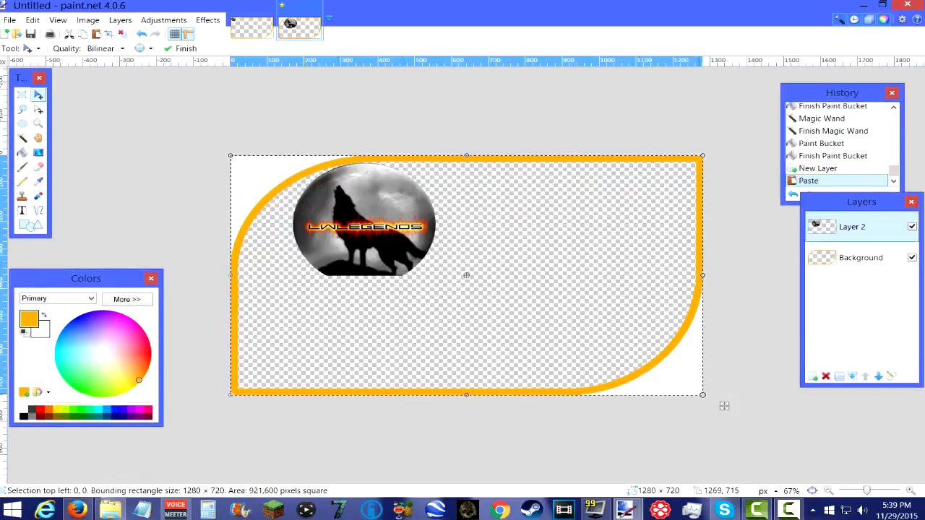
# Step: Shrink the pasted logo to a bounding size of about 373 × 218 pixels, place it in the white upper-left corner, and deselect it
pyautogui.moveTo(705, 398); pyautogui.dragTo(373, 240)
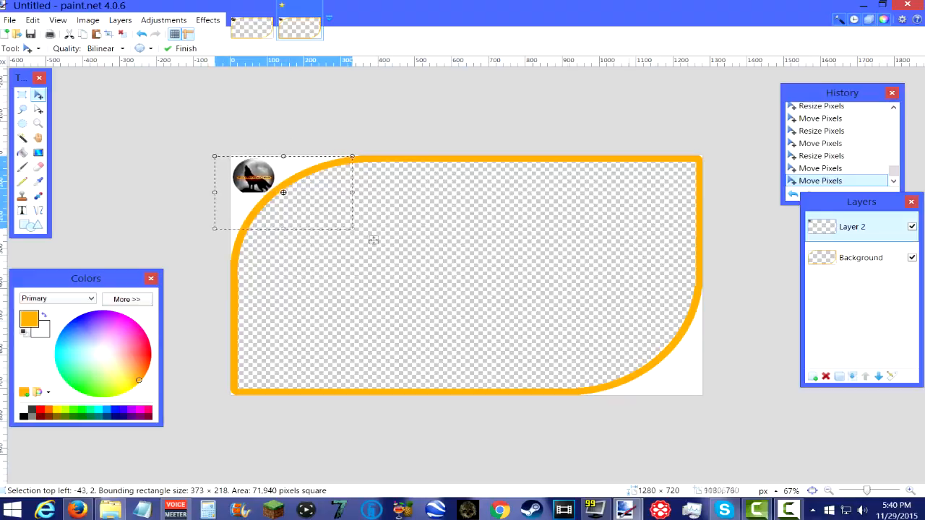
pyautogui.press('Return')
pyautogui.hotkey('ctrl', 'd')
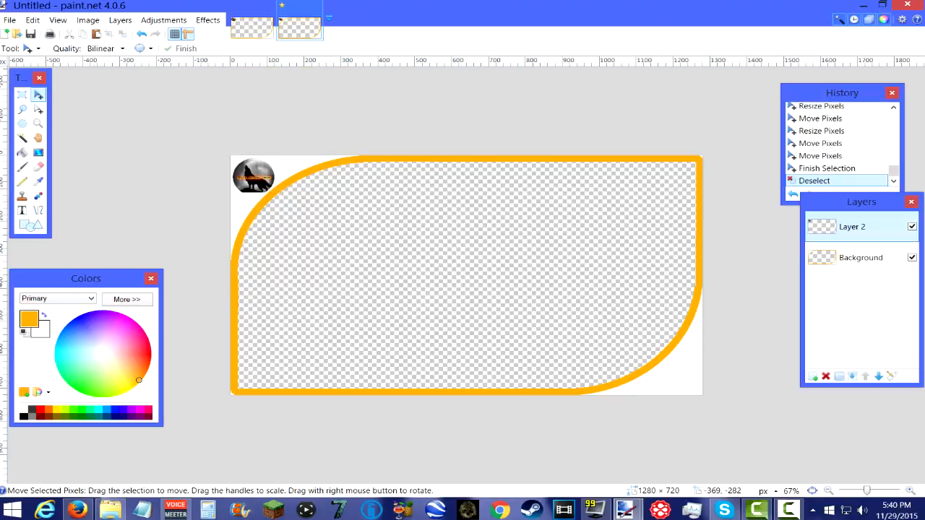
# Step: Add a new layer and copy the Minecraft Thumbnail Template picture from the Screen Shots folder in File Explorer
pyautogui.click(119, 19)
pyautogui.click(152, 33)
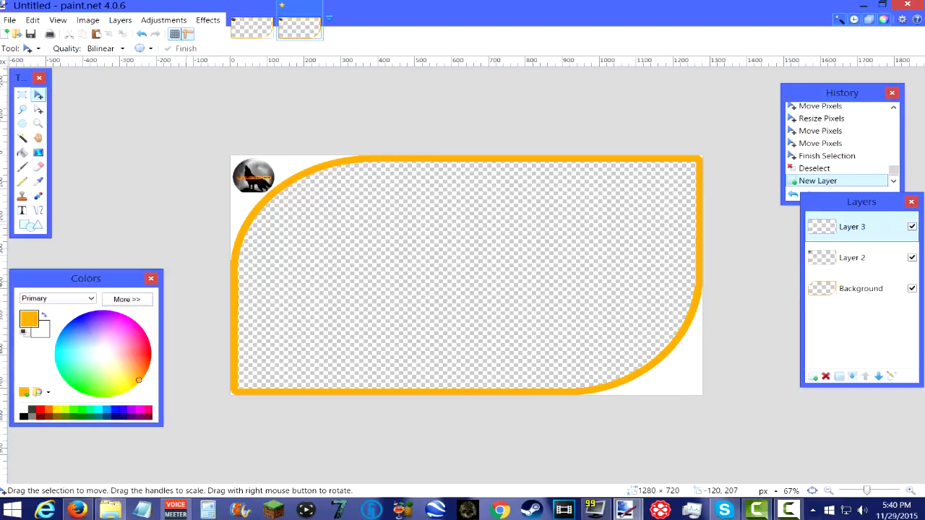
pyautogui.click(111, 510)
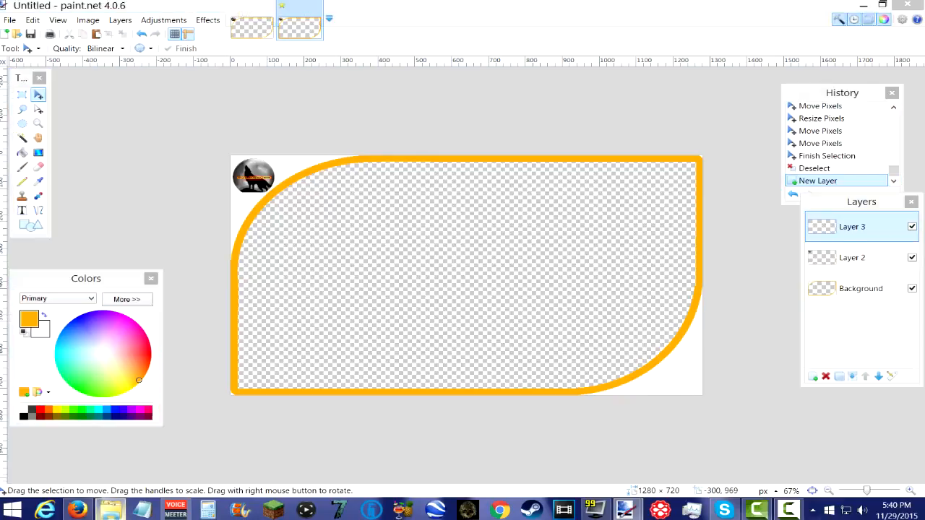
pyautogui.scroll(5, 450, 239)
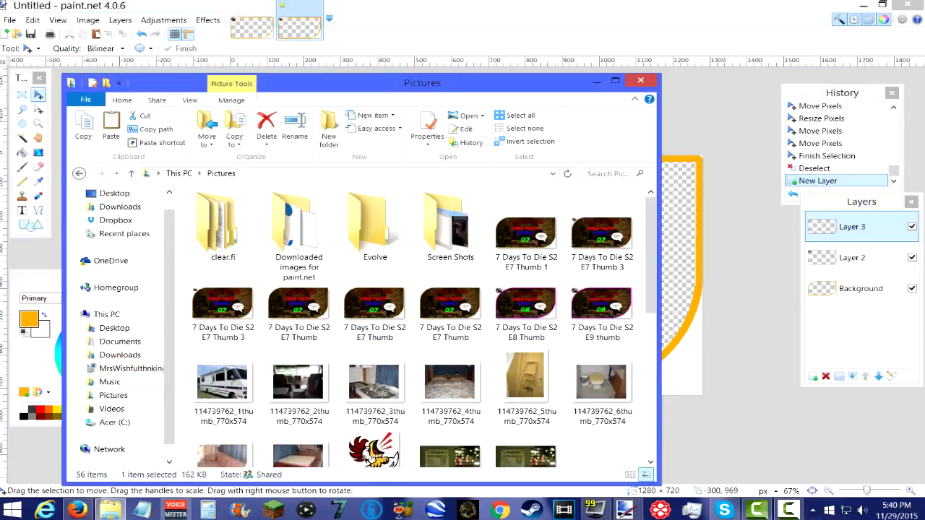
pyautogui.doubleClick(450, 230)
pyautogui.scroll(-5, 376, 340)
pyautogui.scroll(-10, 376, 339)
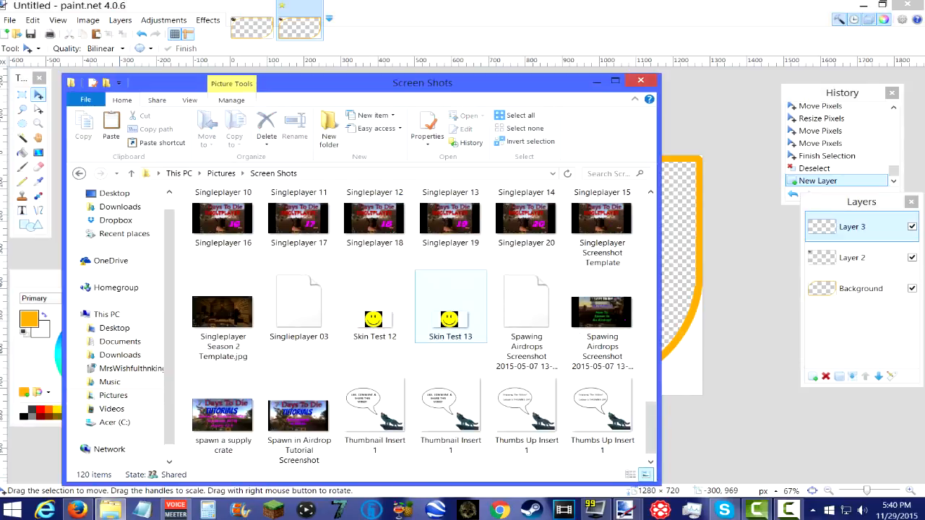
pyautogui.scroll(6, 450, 318)
pyautogui.scroll(-5, 450, 318)
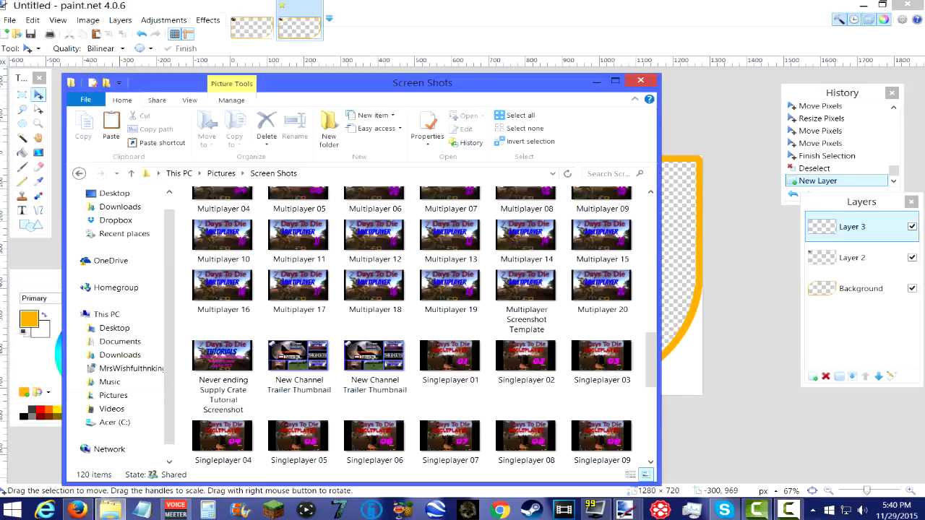
pyautogui.scroll(4, 224, 289)
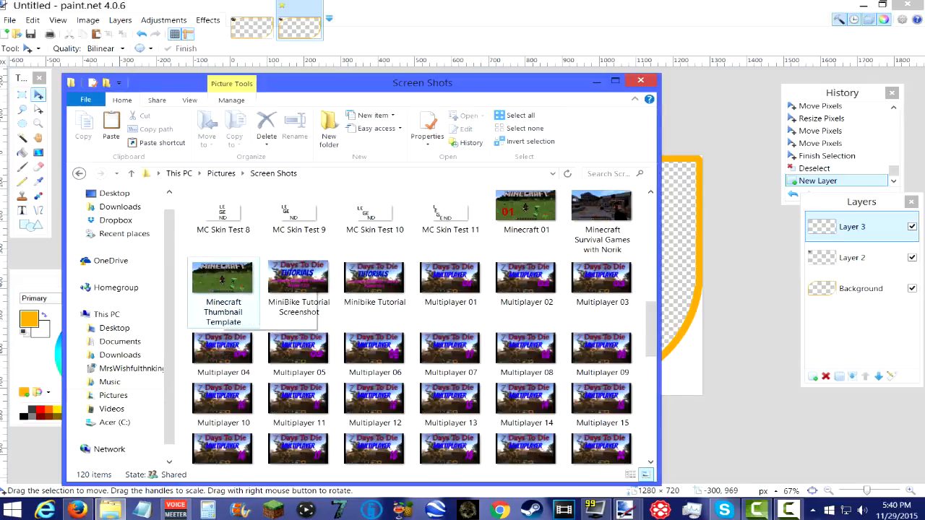
pyautogui.rightClick(221, 286)
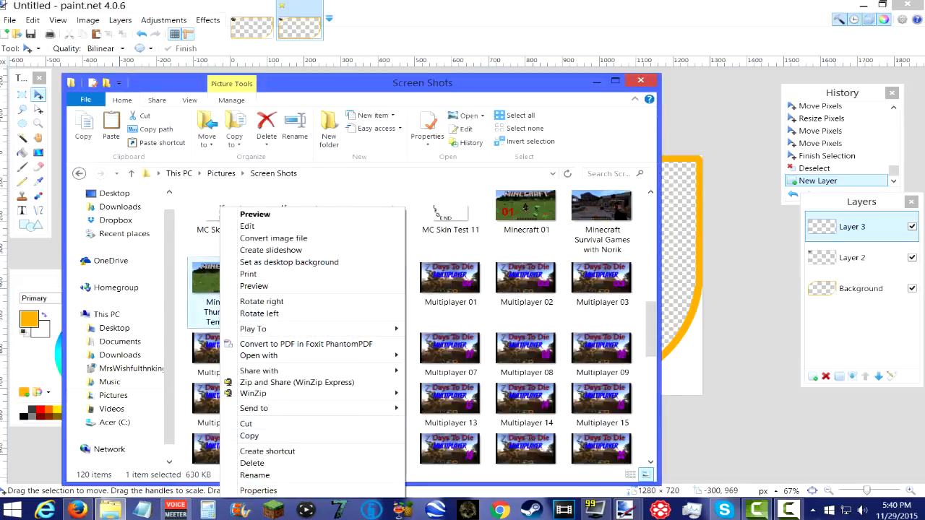
pyautogui.click(249, 436)
pyautogui.click(596, 80)
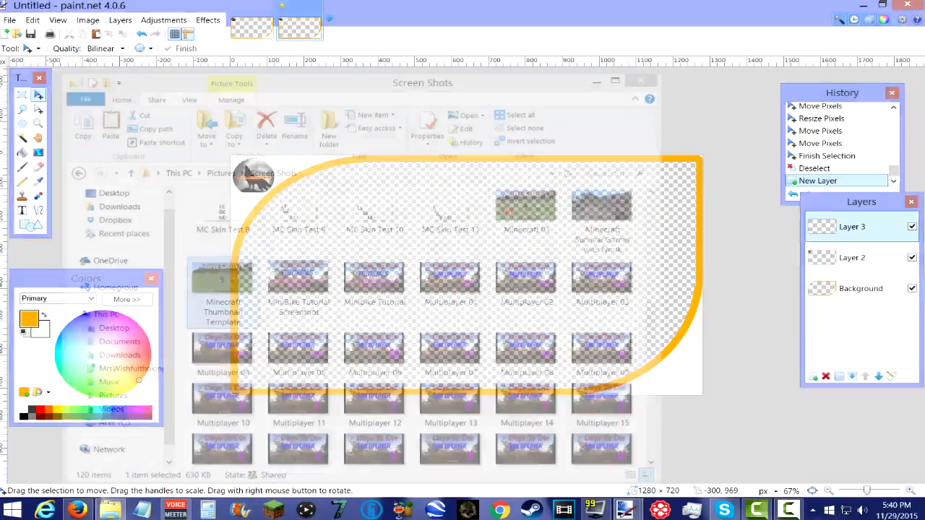
# Step: Paste the Minecraft picture with the canvas size kept, shrink it to about 1279 × 720 pixels to fit the canvas, and deselect it
pyautogui.hotkey('ctrl', 'v')
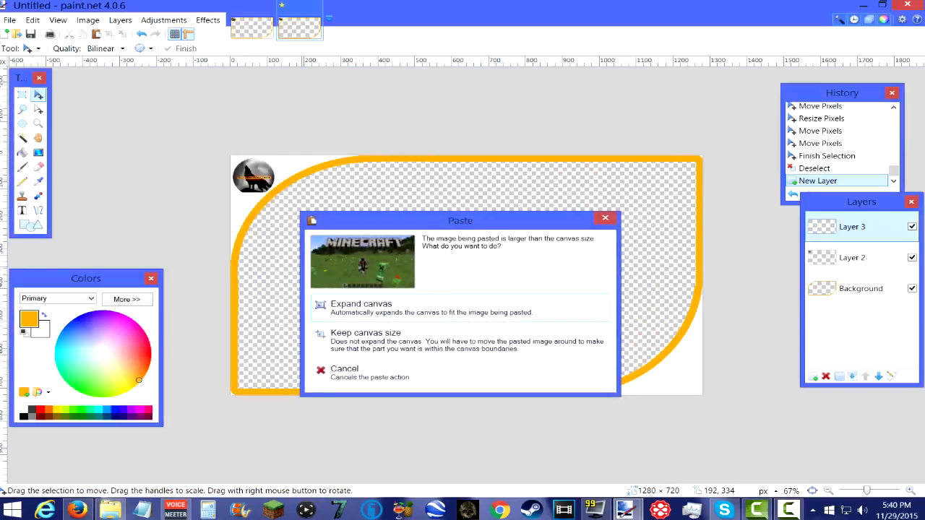
pyautogui.click(584, 336)
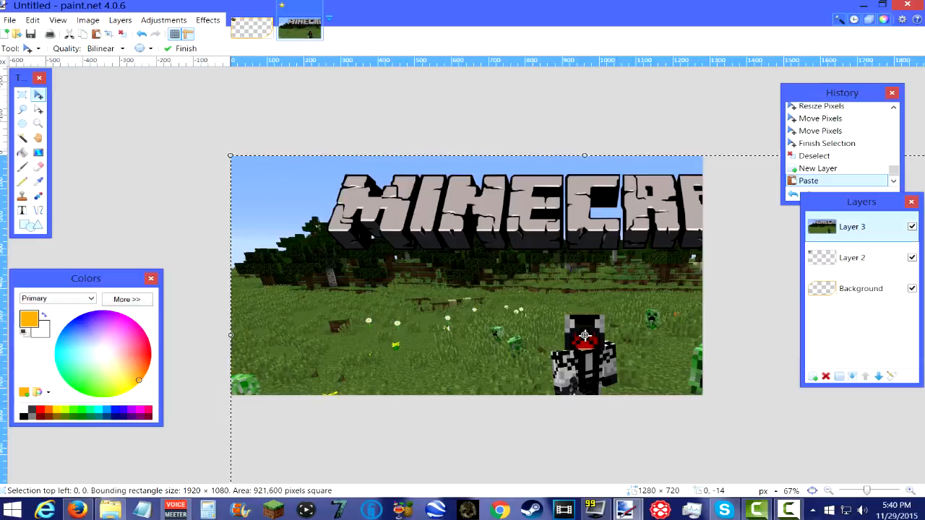
pyautogui.hotkey('ctrl', '-')
pyautogui.hotkey('ctrl', '-')
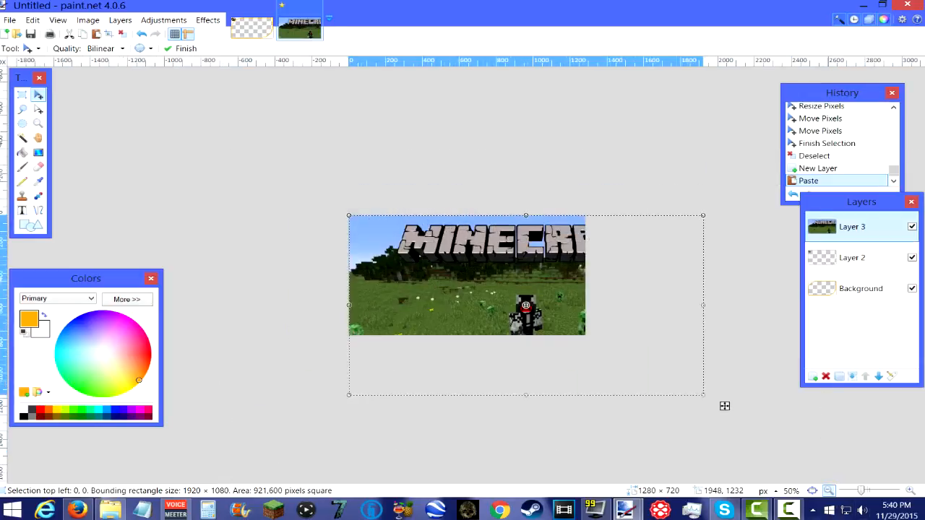
pyautogui.moveTo(724, 407); pyautogui.dragTo(606, 349)
pyautogui.hotkey('ctrl', '+')
pyautogui.hotkey('ctrl', '+')
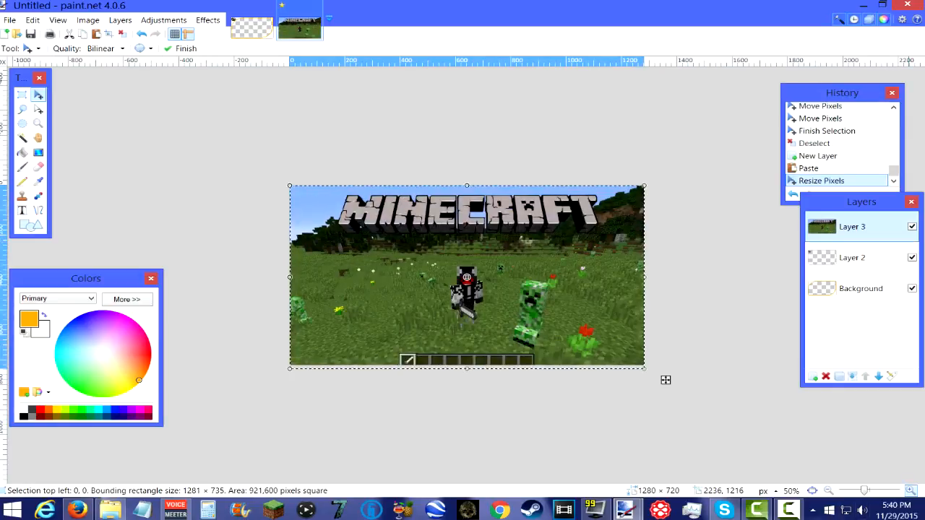
pyautogui.press('Return')
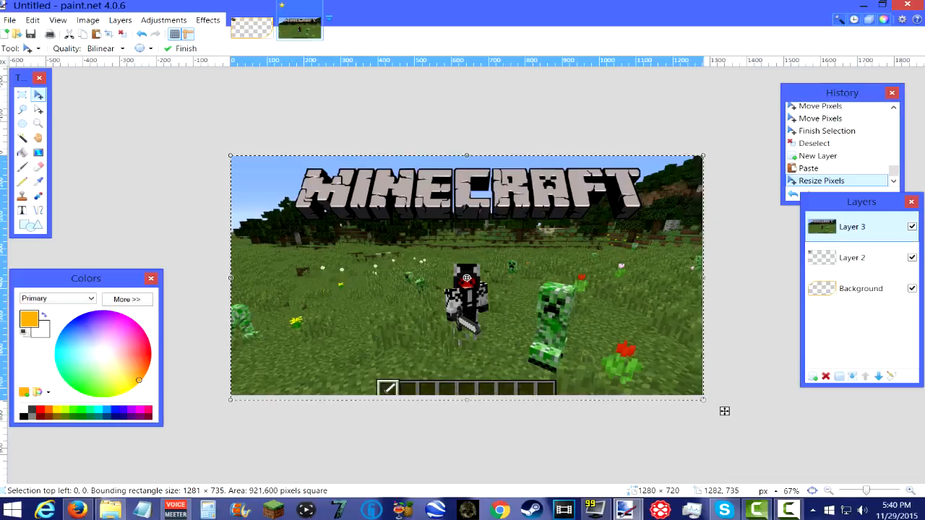
pyautogui.moveTo(724, 410)
pyautogui.mouseDown()
pyautogui.moveTo(699, 393)
pyautogui.moveTo(723, 406)
pyautogui.mouseUp()
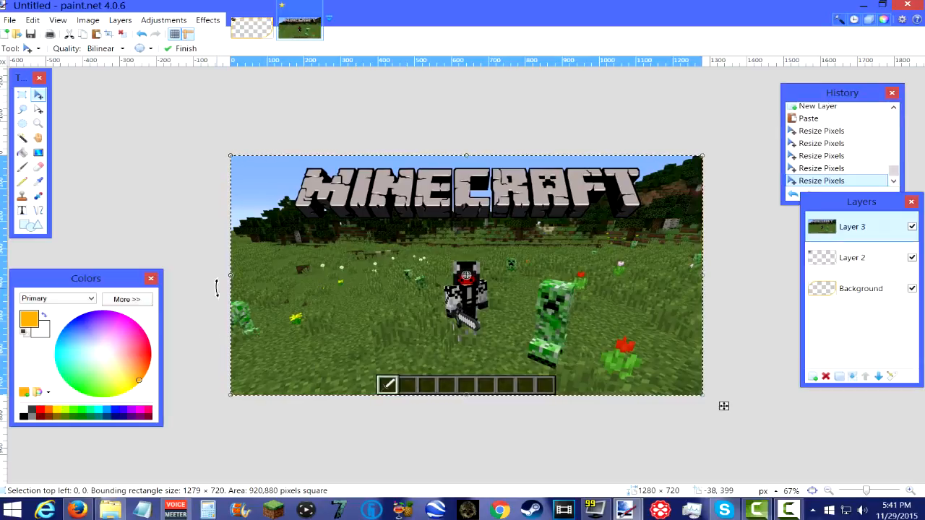
pyautogui.hotkey('ctrl', 'd')
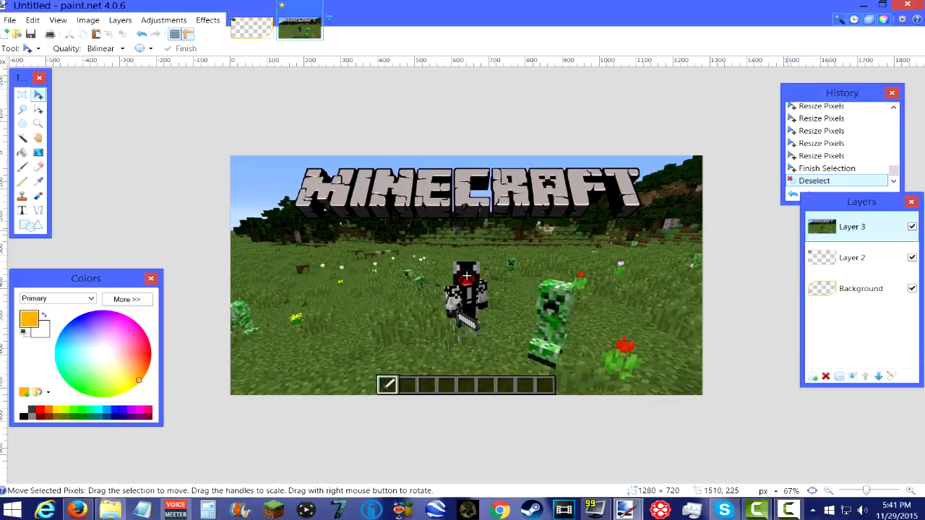
# Step: Hide Layer 3, select the Background's white upper-left corner with the Magic Wand, and erase that area from the redisplayed Layer 3
pyautogui.click(860, 289)
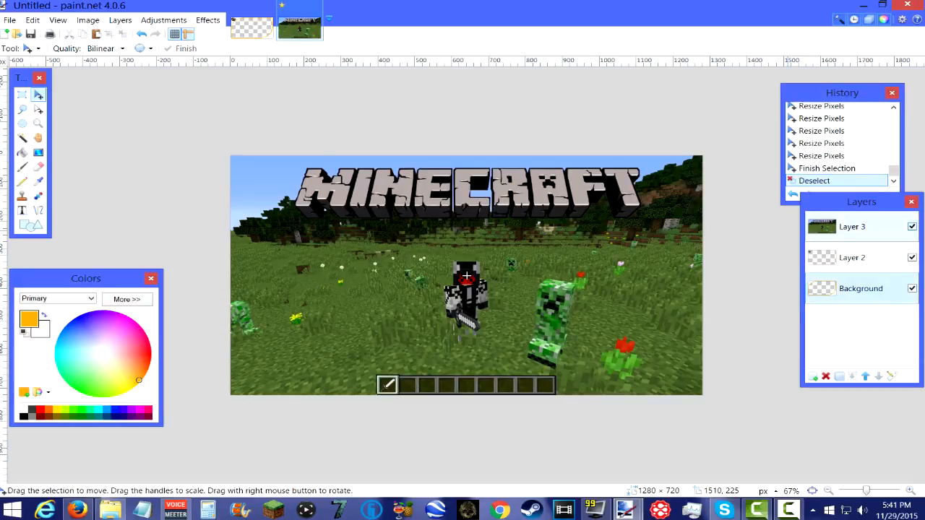
pyautogui.click(912, 227)
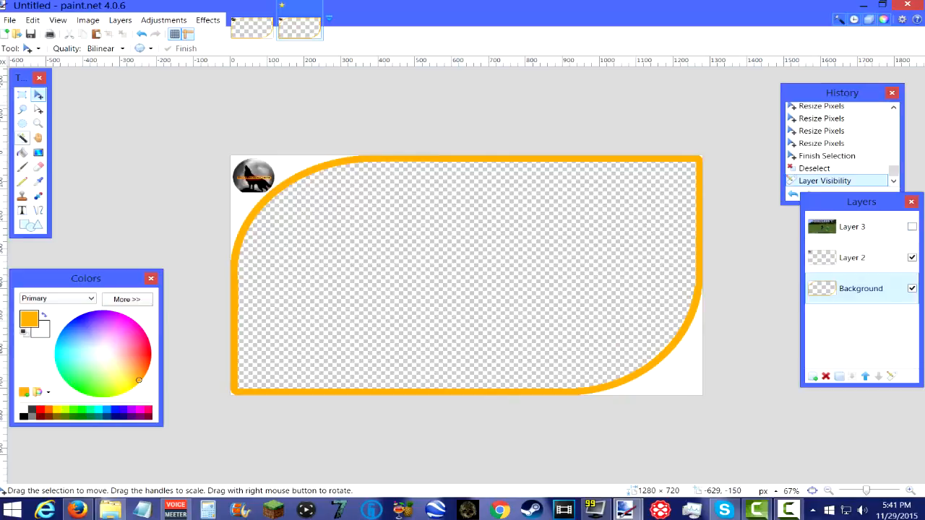
pyautogui.click(22, 138)
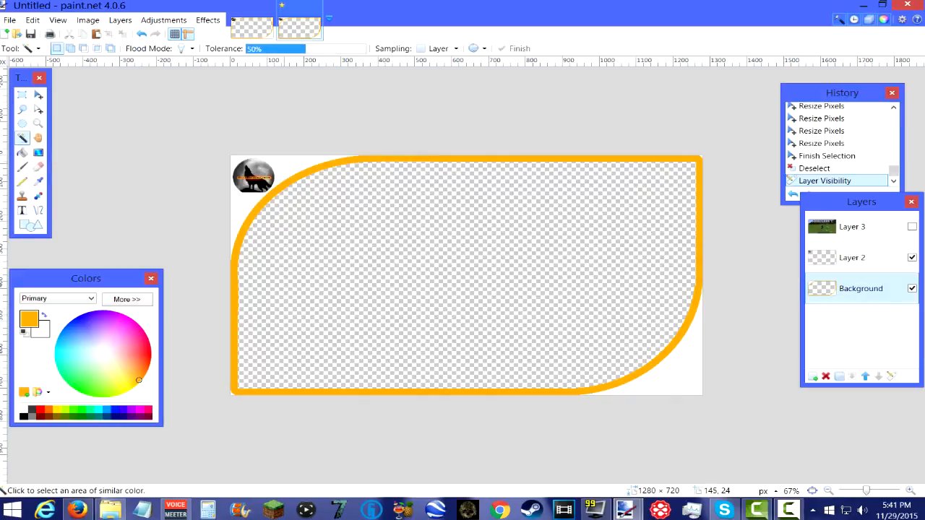
pyautogui.click(295, 174)
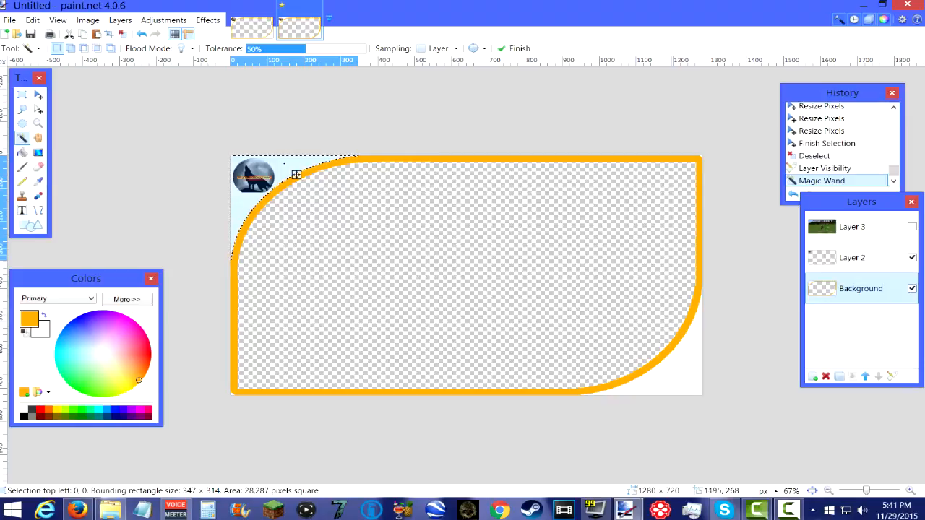
pyautogui.press('Return')
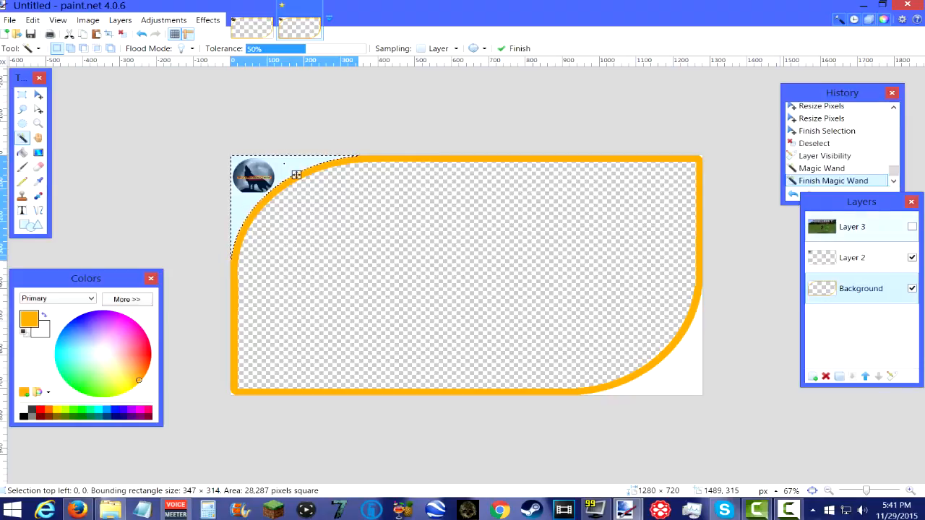
pyautogui.click(860, 227)
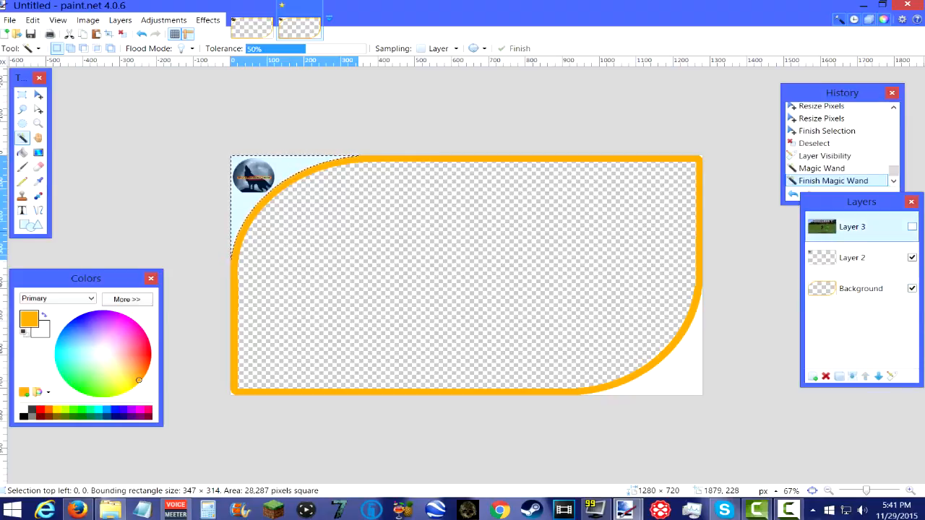
pyautogui.click(912, 227)
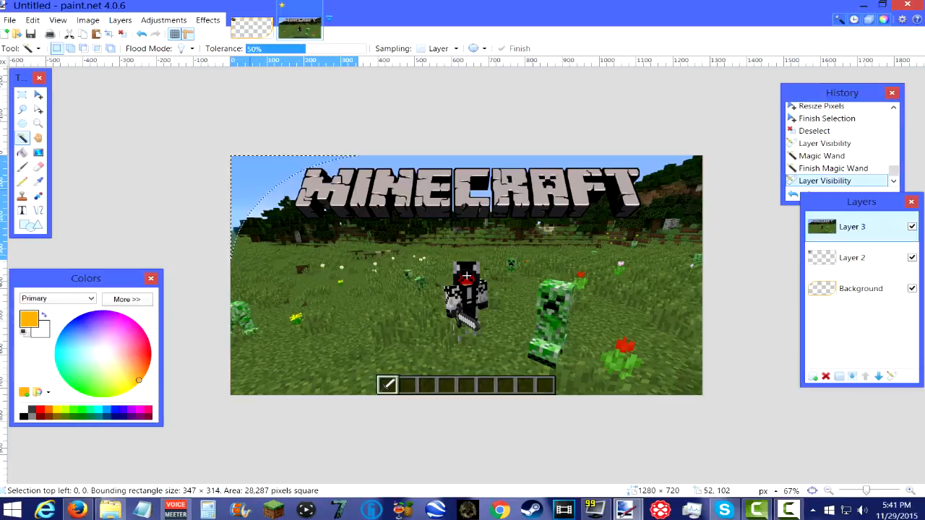
pyautogui.press('Delete')
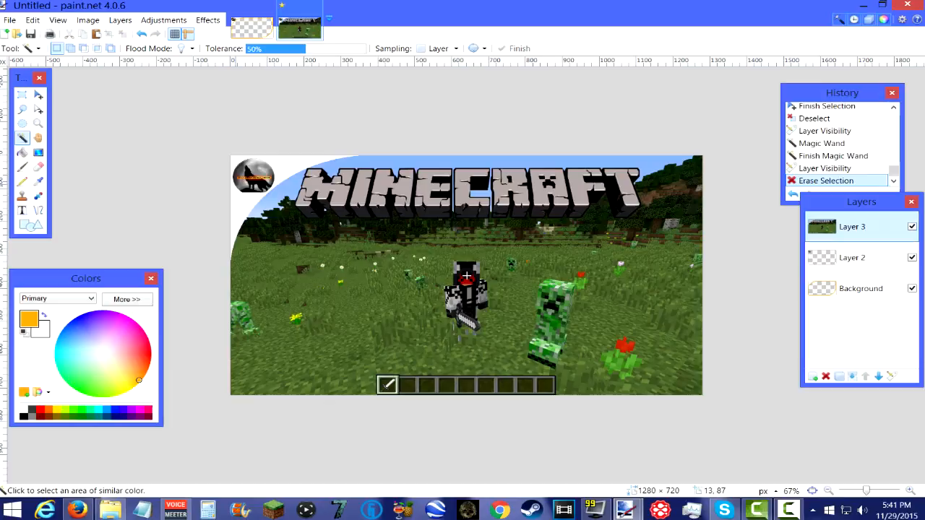
# Step: Hide Layer 3, select the Background's white lower-right corner with the Magic Wand, and erase that area from the redisplayed Layer 3
pyautogui.click(860, 289)
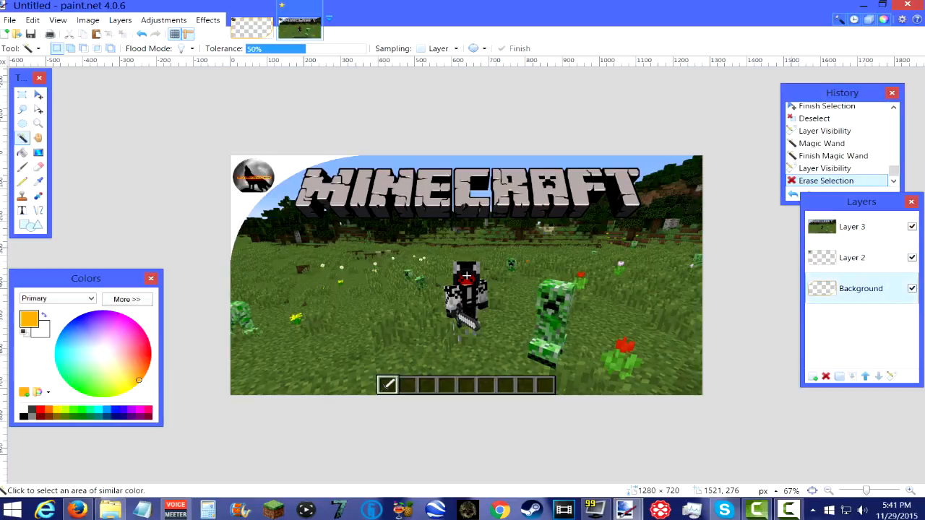
pyautogui.click(912, 226)
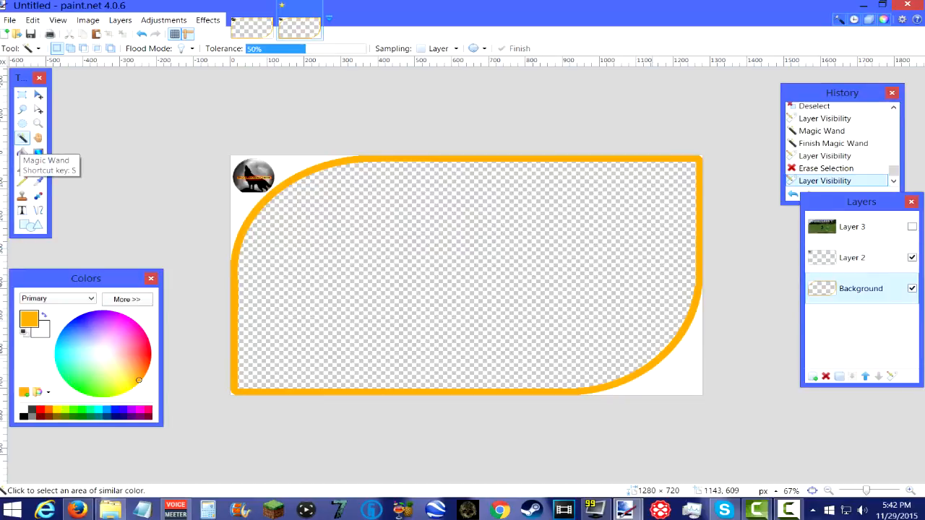
pyautogui.click(683, 381)
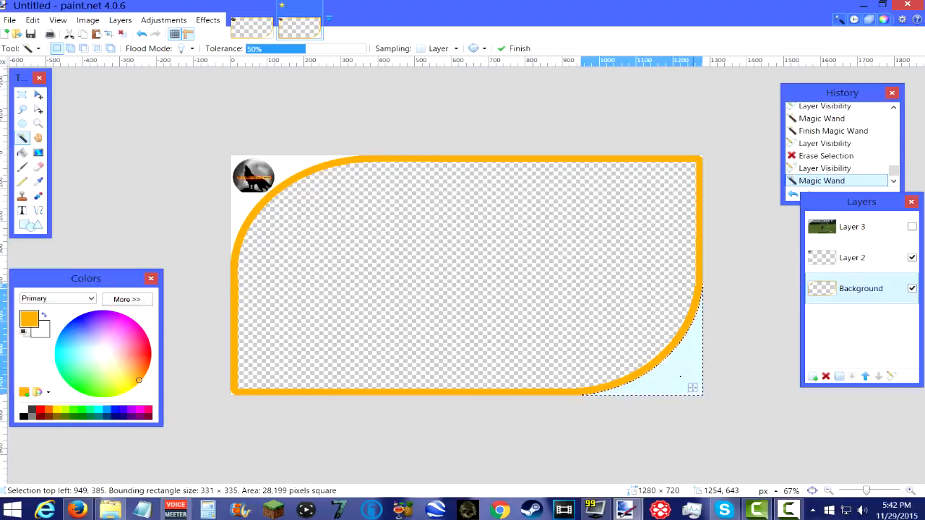
pyautogui.click(852, 226)
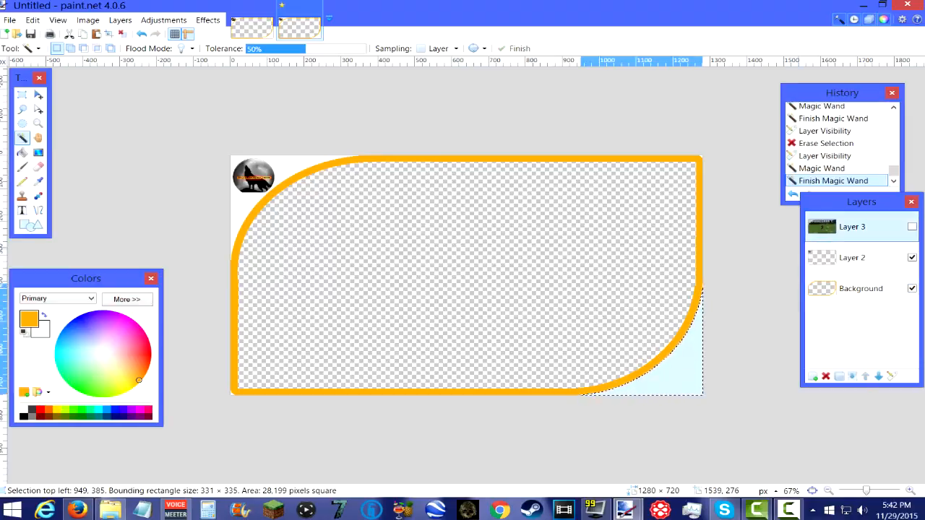
pyautogui.click(912, 226)
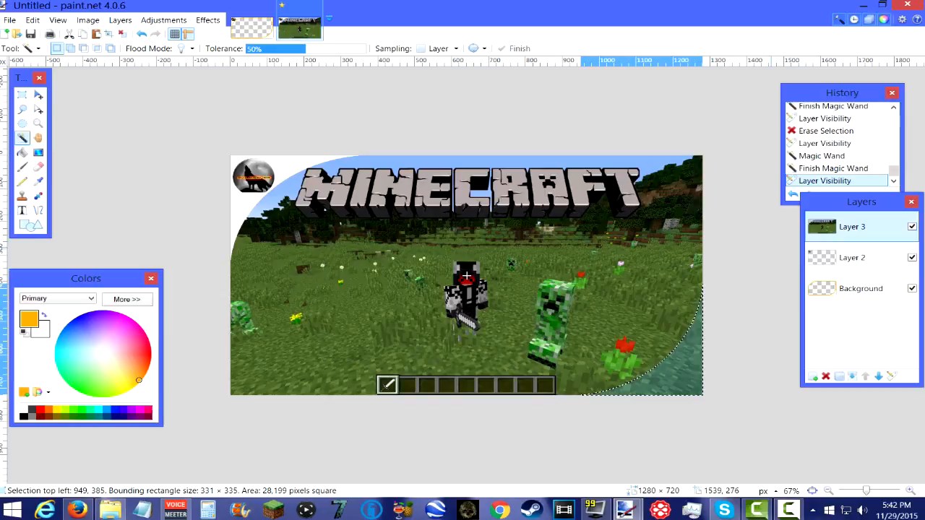
pyautogui.press('Delete')
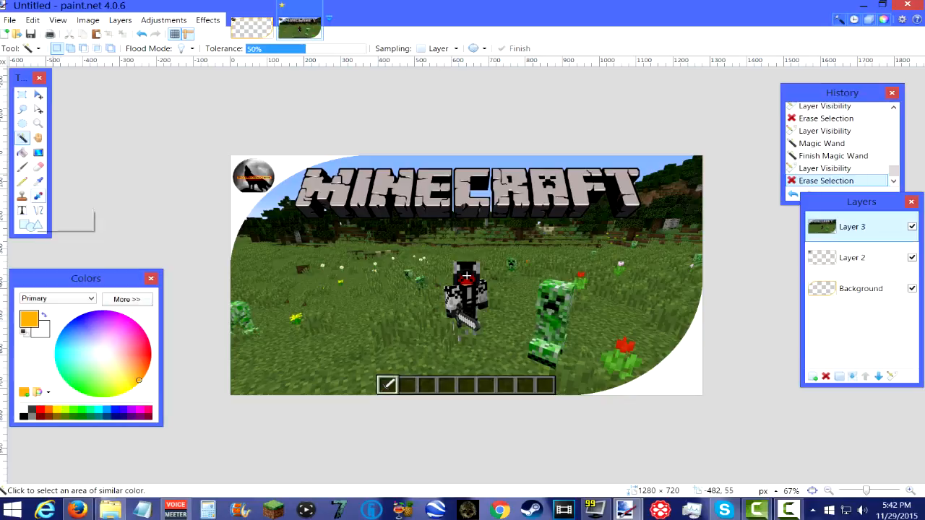
# Step: Select the entire Layer 3 picture with Rectangle Select and shrink it to about 1255 × 688 pixels, exposing the orange frame on all sides
pyautogui.click(22, 95)
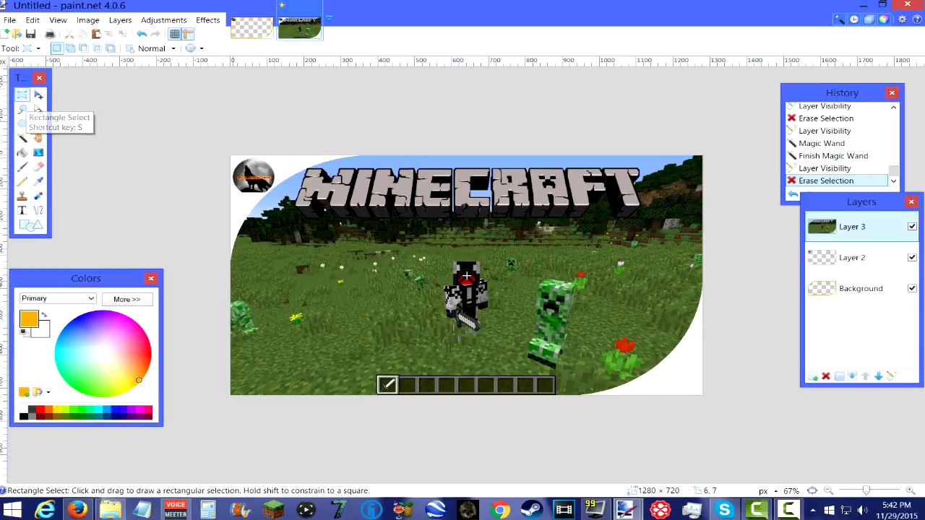
pyautogui.moveTo(229, 154); pyautogui.dragTo(709, 403)
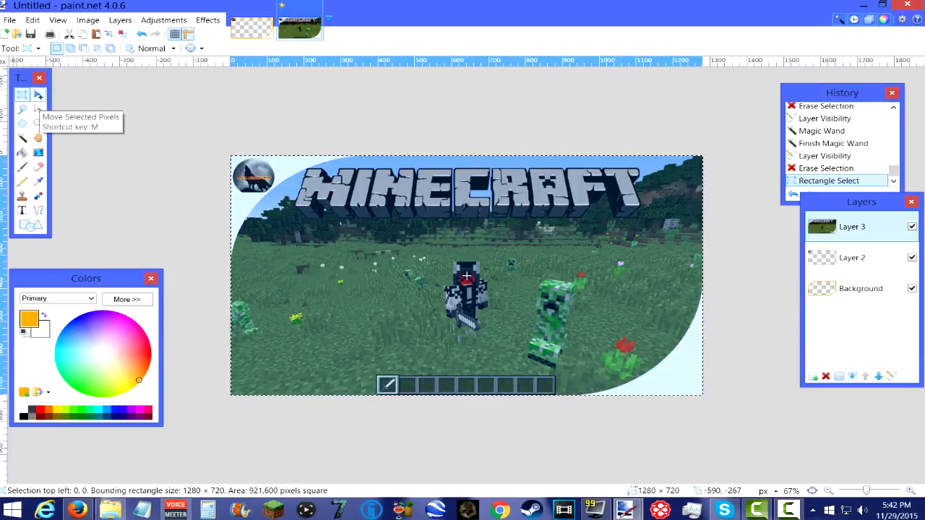
pyautogui.click(39, 95)
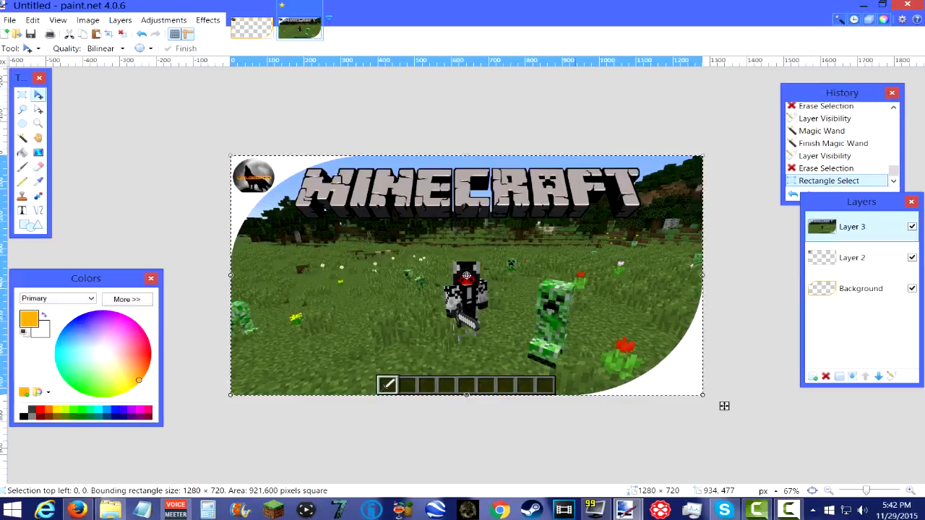
pyautogui.moveTo(704, 394); pyautogui.dragTo(699, 391)
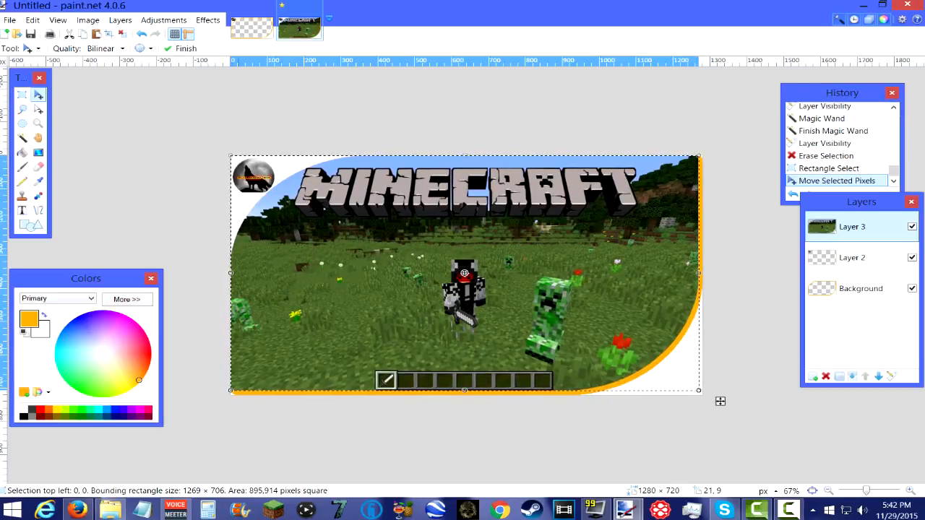
pyautogui.moveTo(229, 154); pyautogui.dragTo(238, 159)
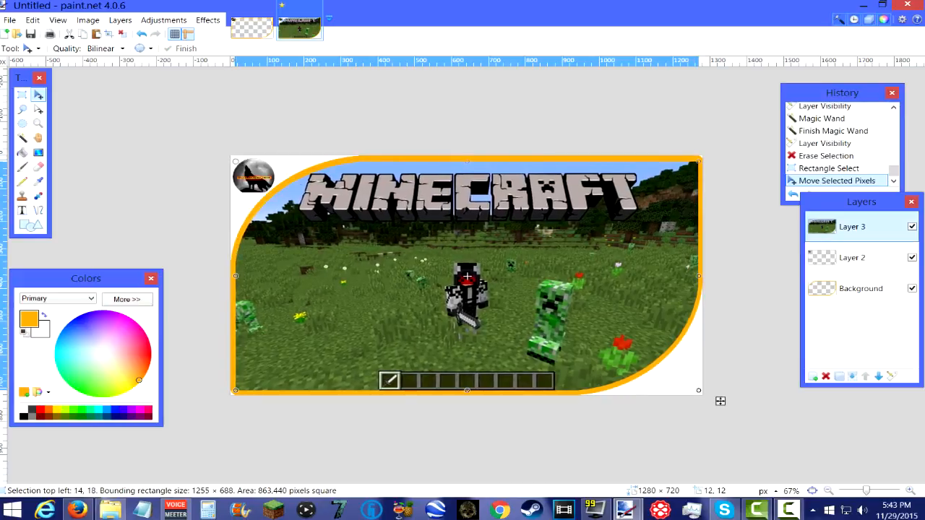
# Step: Fine-tune the Layer 3 picture's edges to about 1246 × 691 pixels inside the orange frame, then finish the resize and deselect it
pyautogui.moveTo(236, 276); pyautogui.dragTo(239, 276)
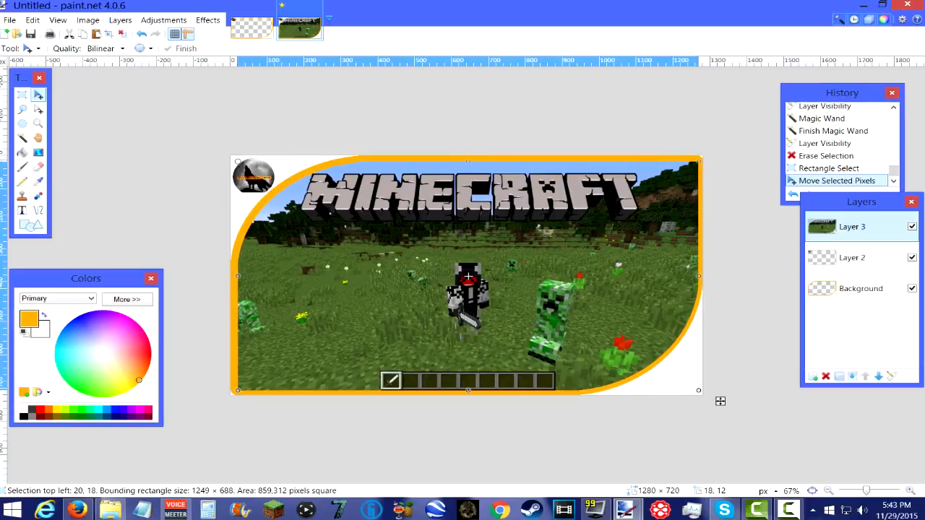
pyautogui.moveTo(237, 157); pyautogui.dragTo(238, 156)
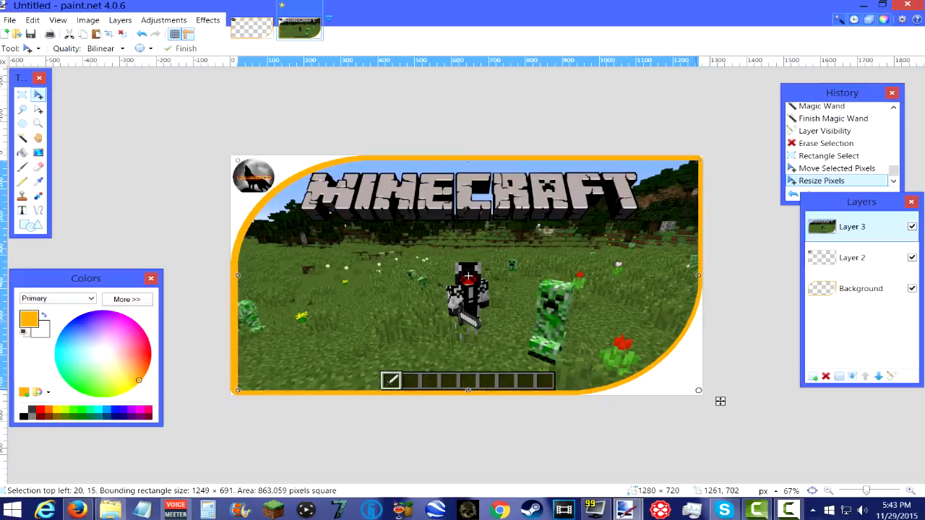
pyautogui.moveTo(721, 401); pyautogui.dragTo(719, 401)
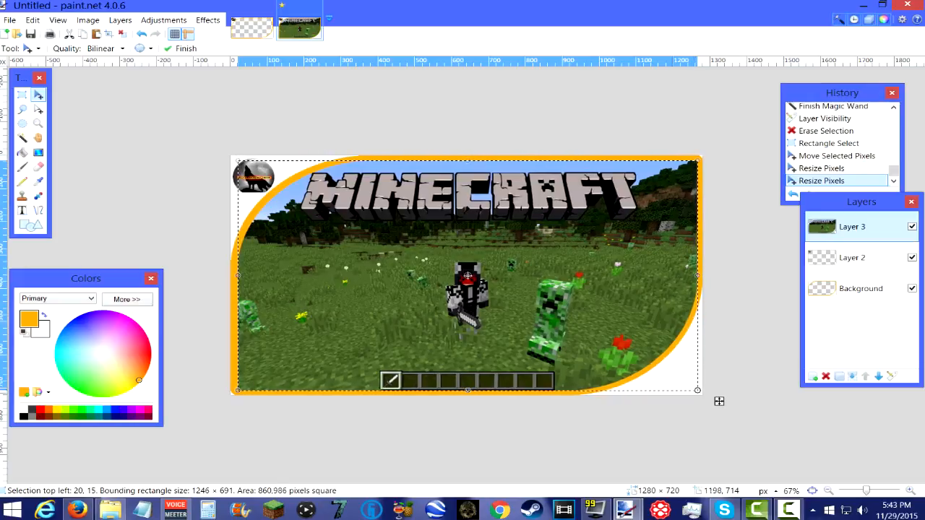
pyautogui.moveTo(467, 390); pyautogui.dragTo(467, 390)
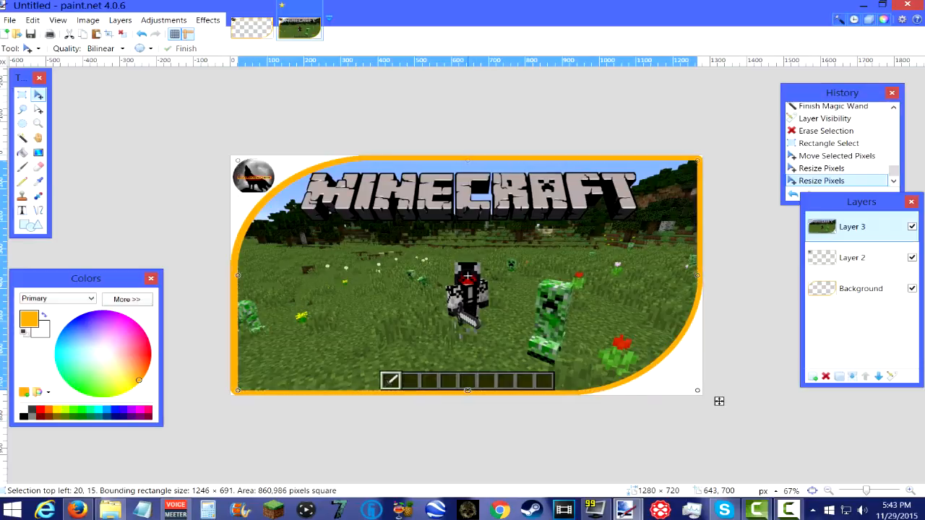
pyautogui.press('Return')
pyautogui.hotkey('ctrl', 'd')
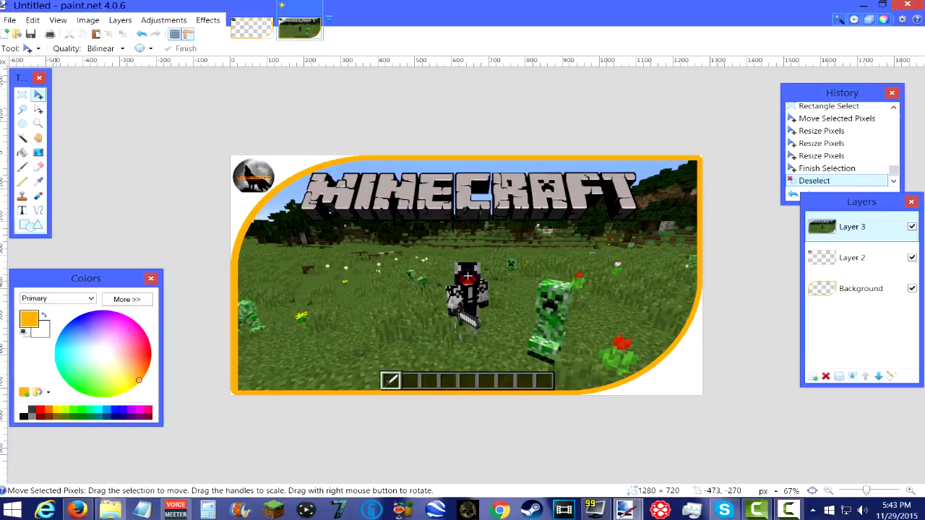
pyautogui.click(31, 226)
pyautogui.click(72, 49)
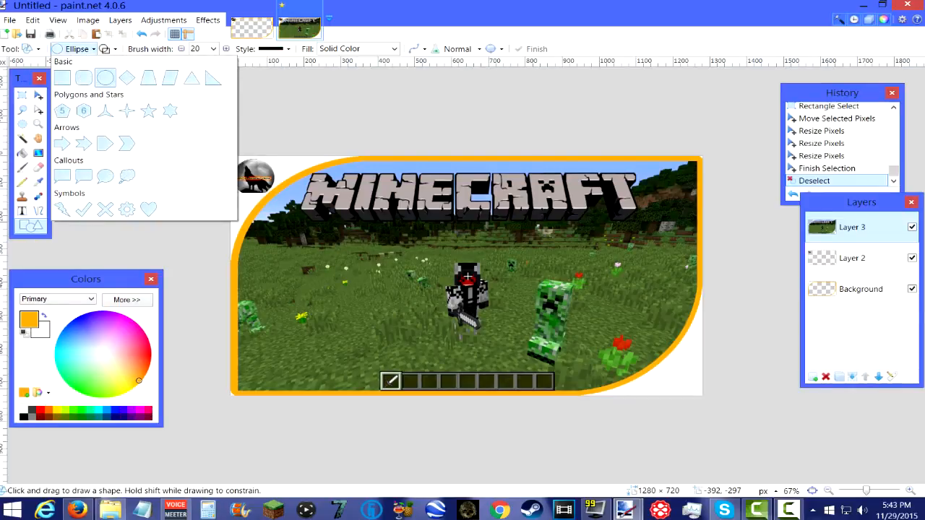
pyautogui.click(267, 86)
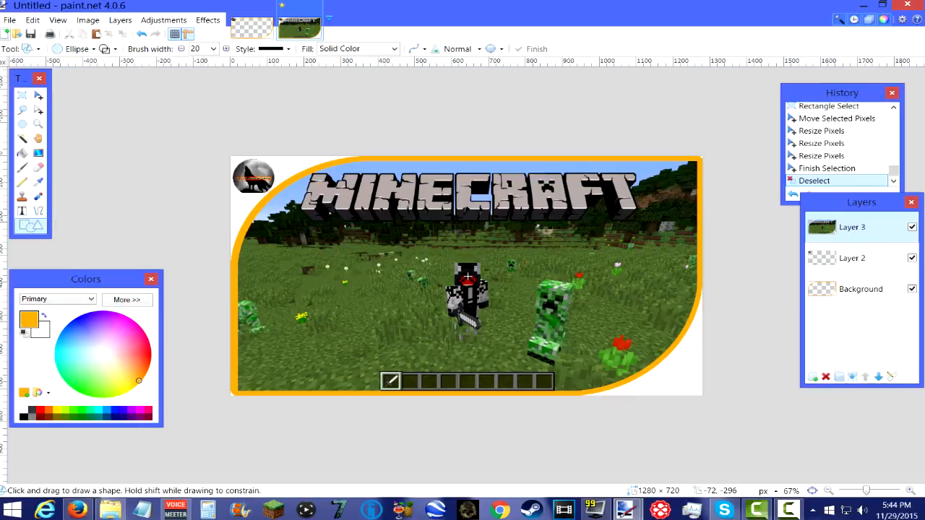
# Step: Save the layered image in the Pictures folder as Test Thumb Video in paint.net (*.pdn) format
pyautogui.click(9, 20)
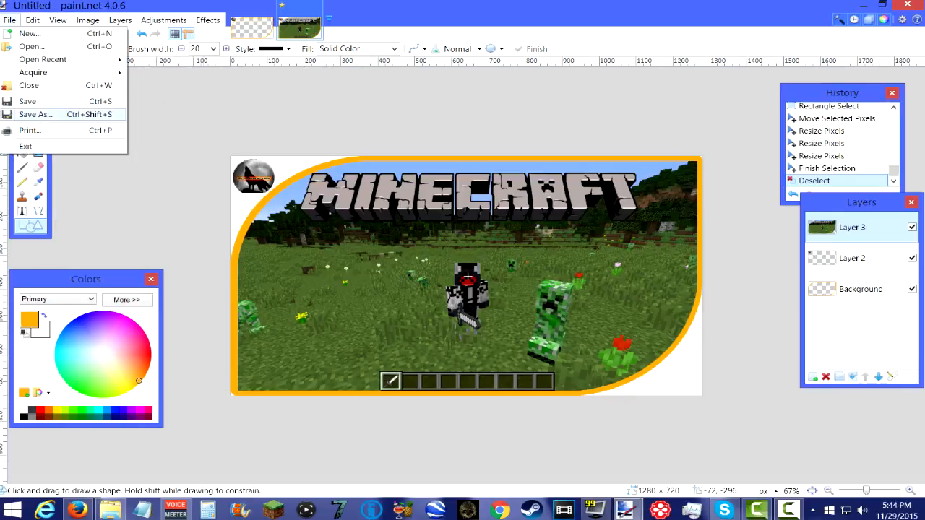
pyautogui.click(47, 114)
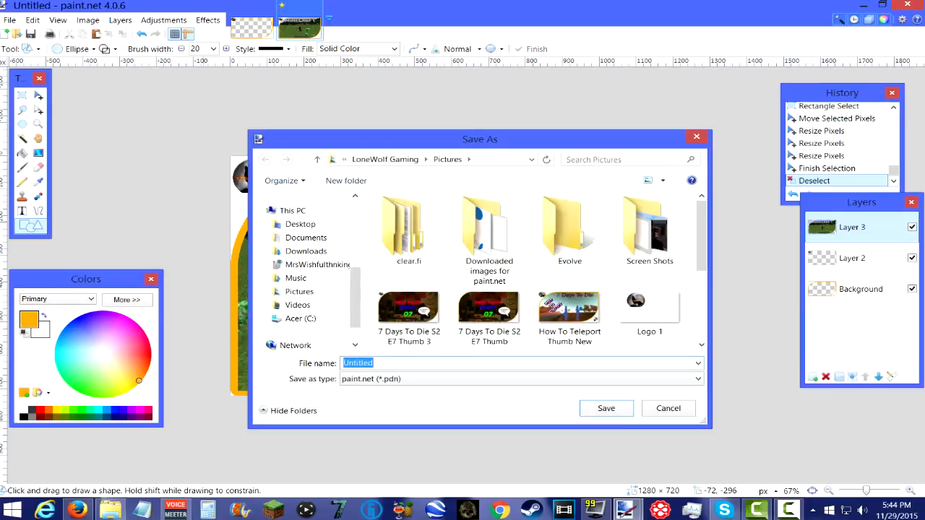
pyautogui.click(520, 380)
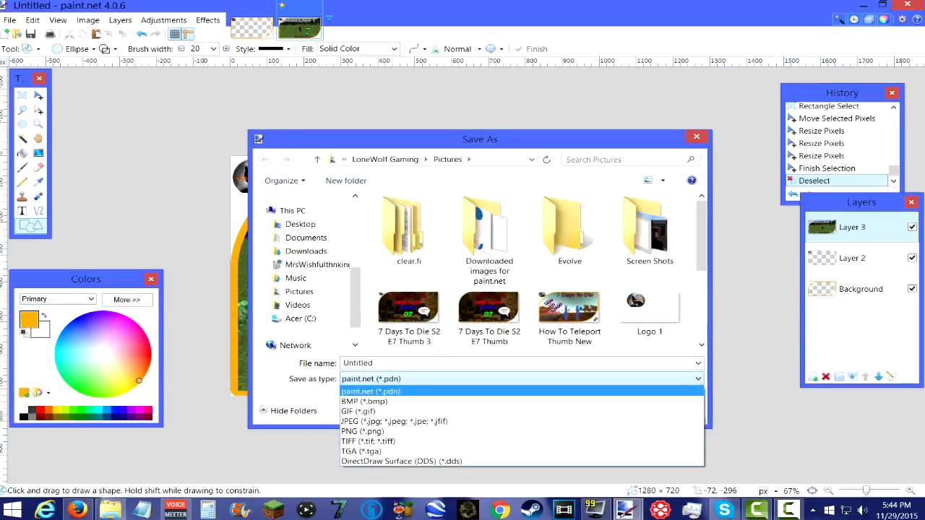
pyautogui.click(433, 392)
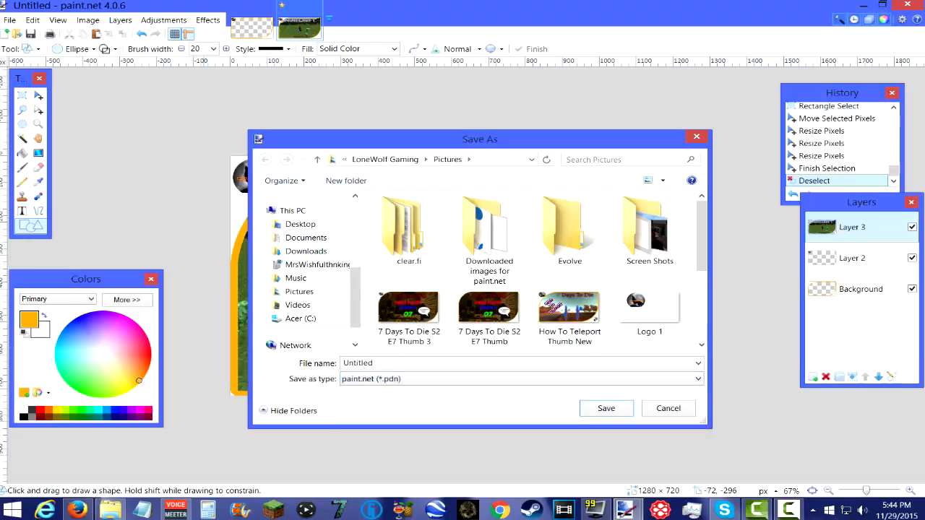
pyautogui.click(434, 364)
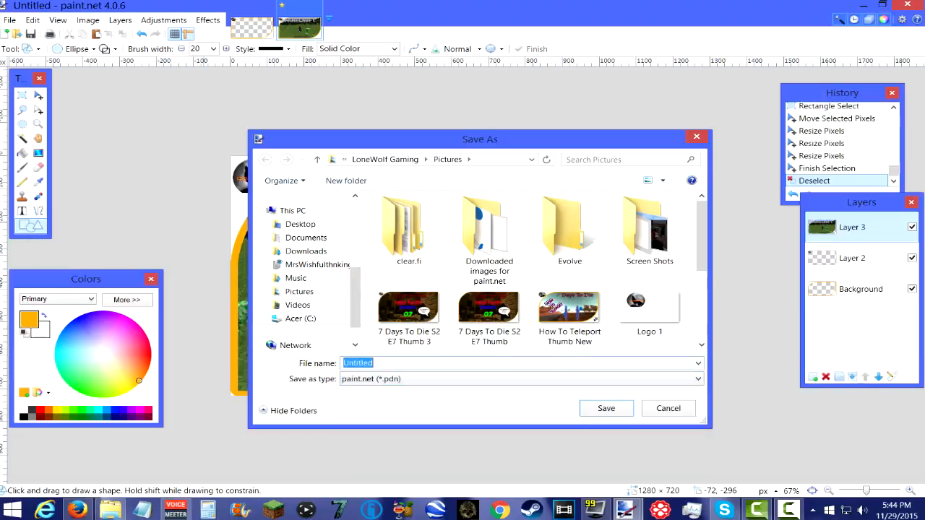
pyautogui.write('Test ')
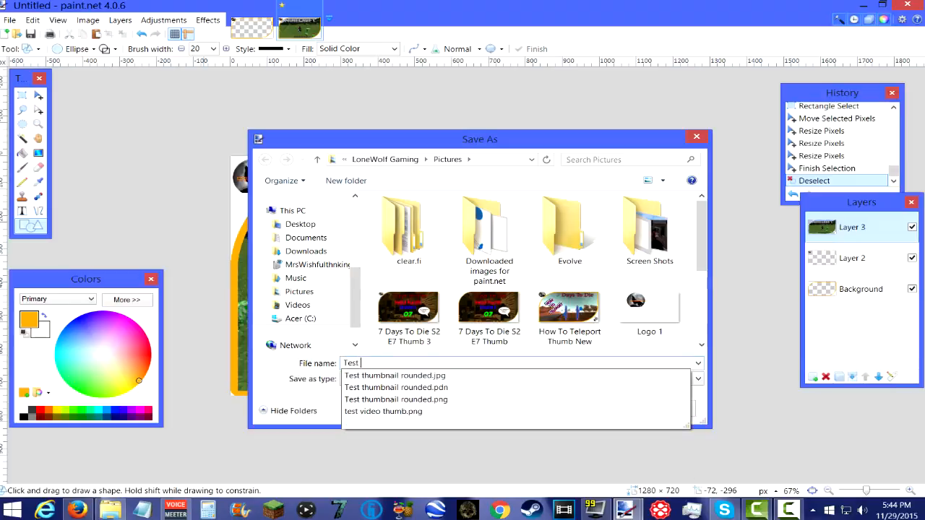
pyautogui.write('Thumb ')
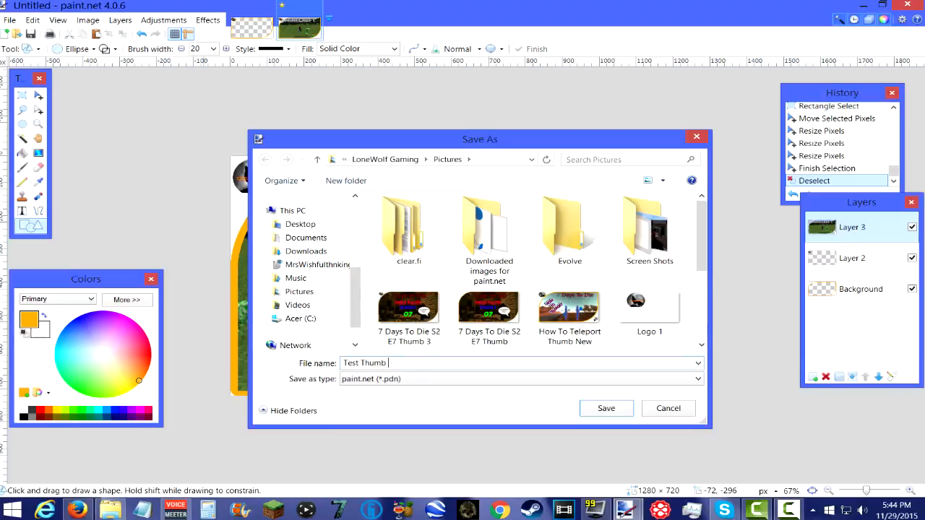
pyautogui.write('Video')
pyautogui.press('Return')
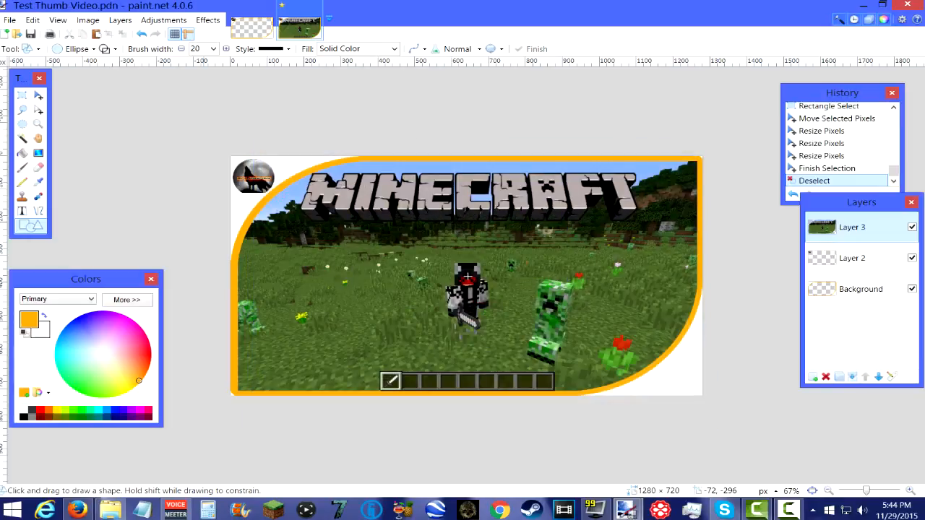
# Step: Save a copy of Test Thumb Video as a 32-bit PNG in the Pictures folder, flattening the layers
pyautogui.click(9, 19)
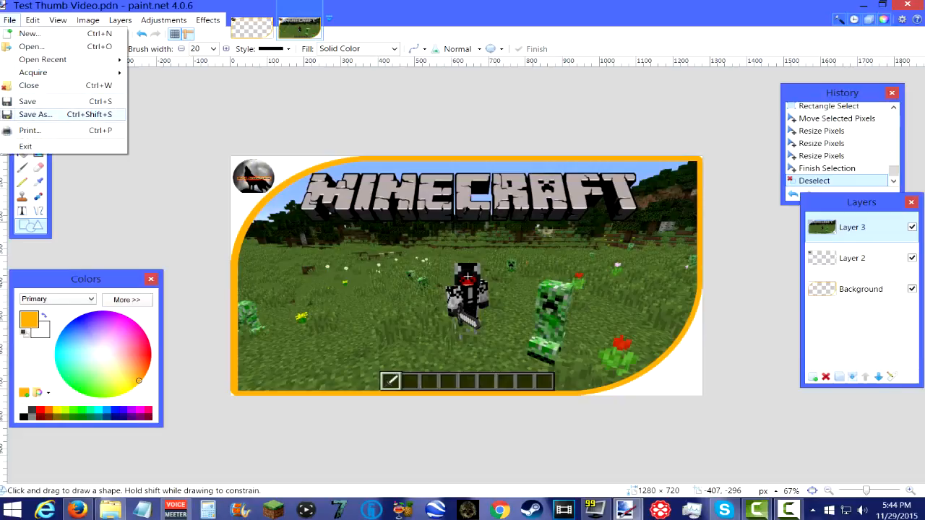
pyautogui.click(35, 114)
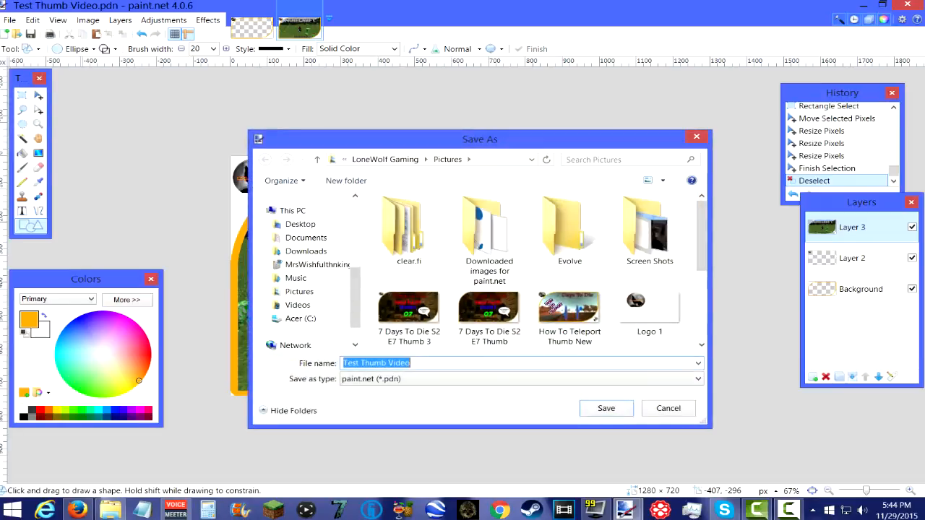
pyautogui.click(520, 379)
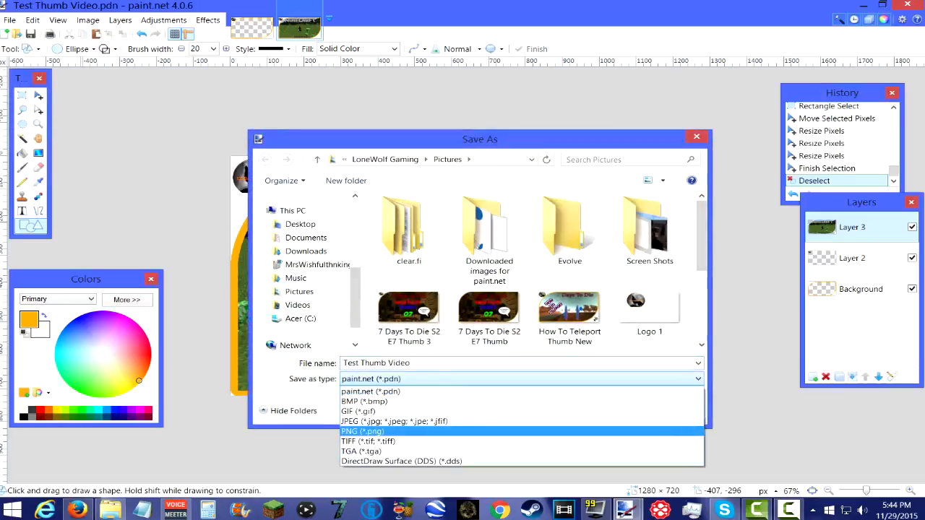
pyautogui.press('Return')
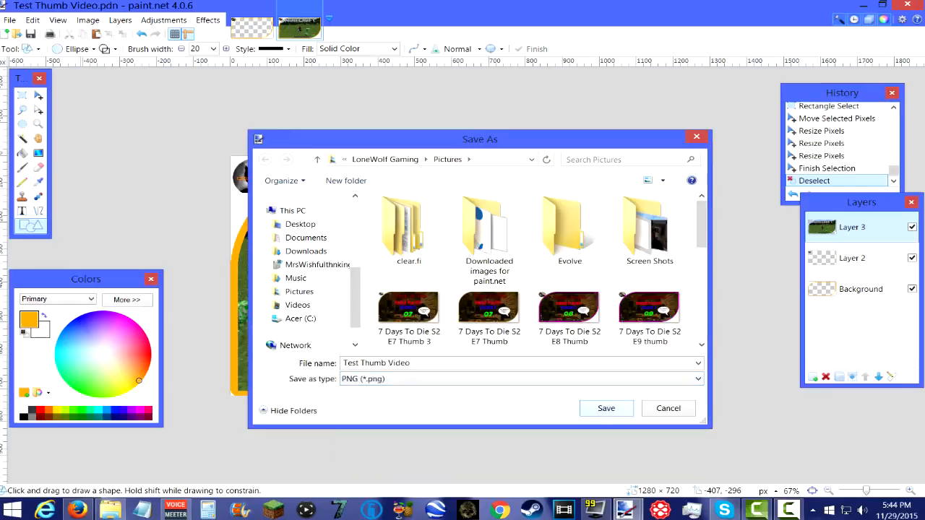
pyautogui.press('Return')
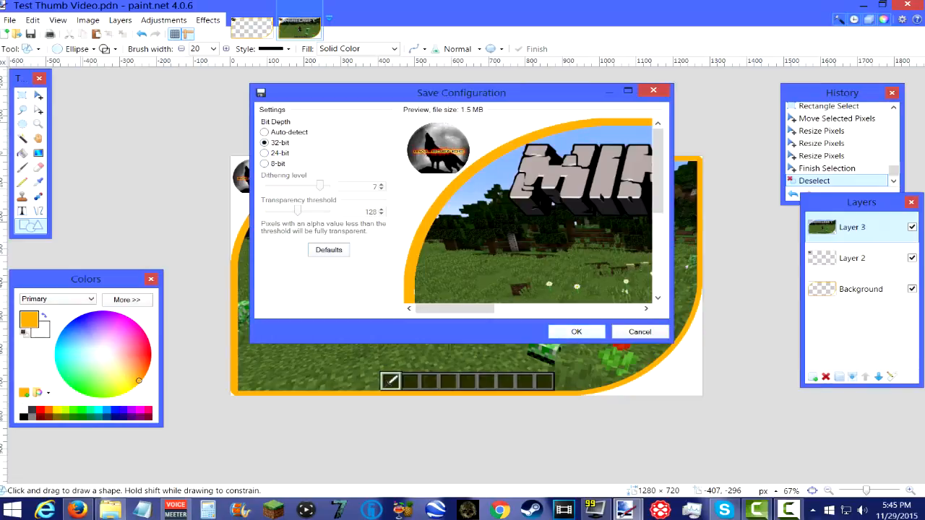
pyautogui.press('Return')
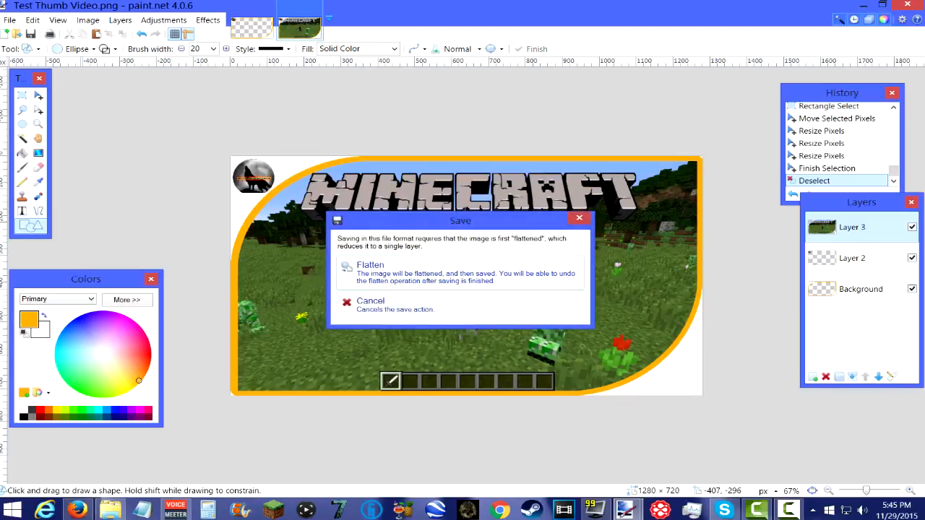
pyautogui.click(412, 279)
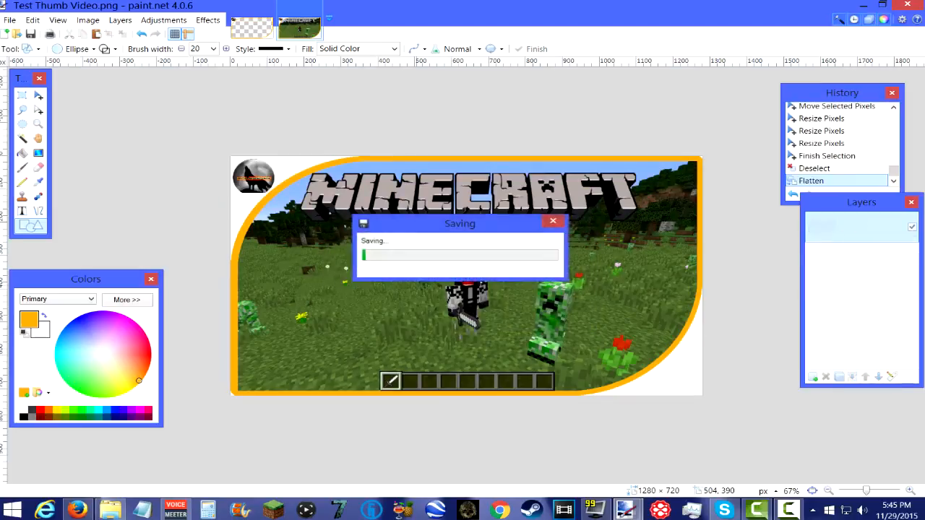